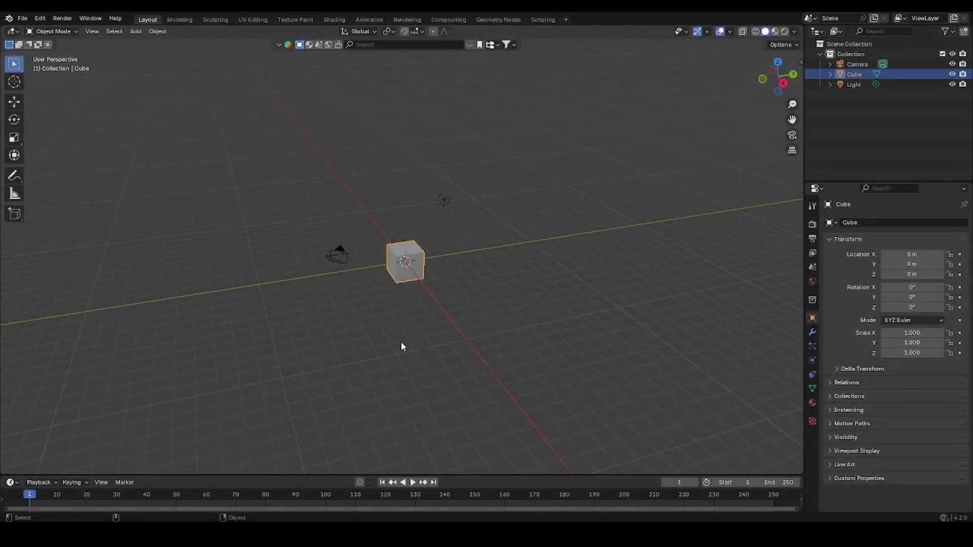
Delete all default scene objects and switch to the right orthographic view
key("a")
key("Delete")
left_click(783, 82)
Add the Aquafina bottle image from the Blender folder on drive E as a reference, with its base on the Y axis line
left_click(136, 31)
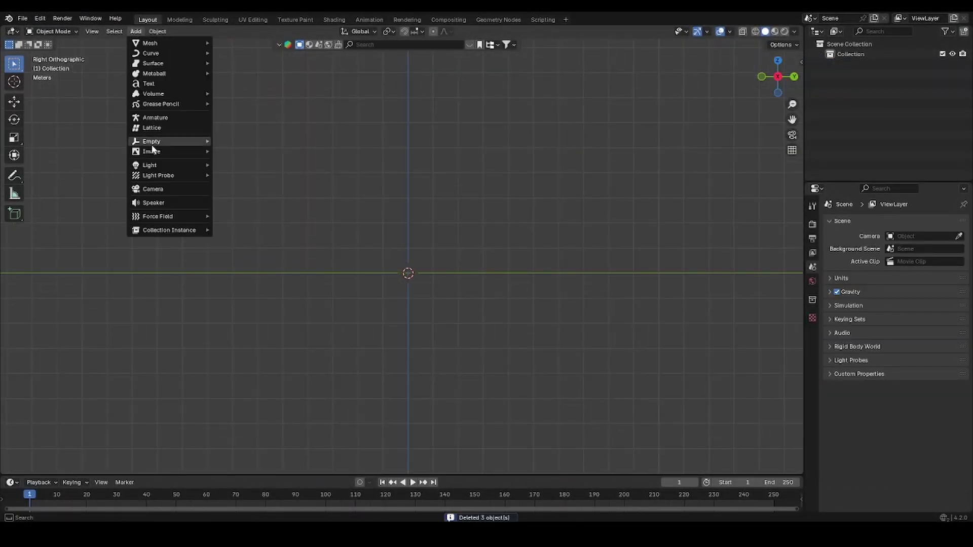
mouse_move(171, 152)
left_click(233, 152)
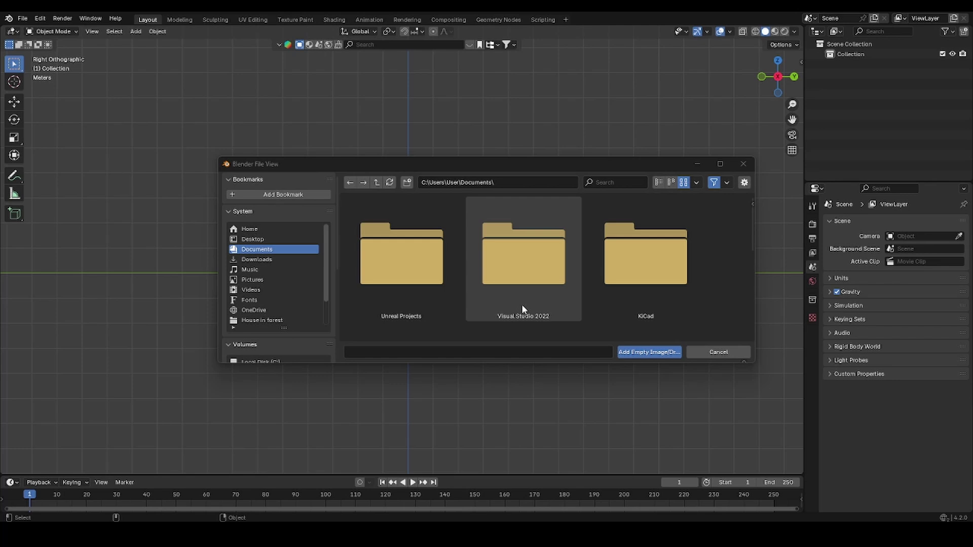
scroll(286, 354, "down", 3)
left_click(274, 321)
double_click(400, 268)
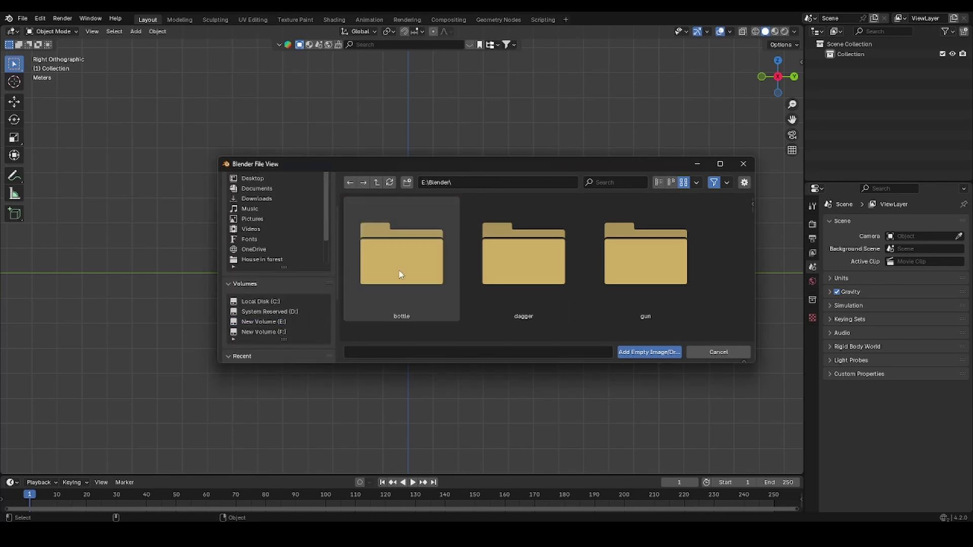
double_click(400, 268)
double_click(381, 280)
left_click(268, 322)
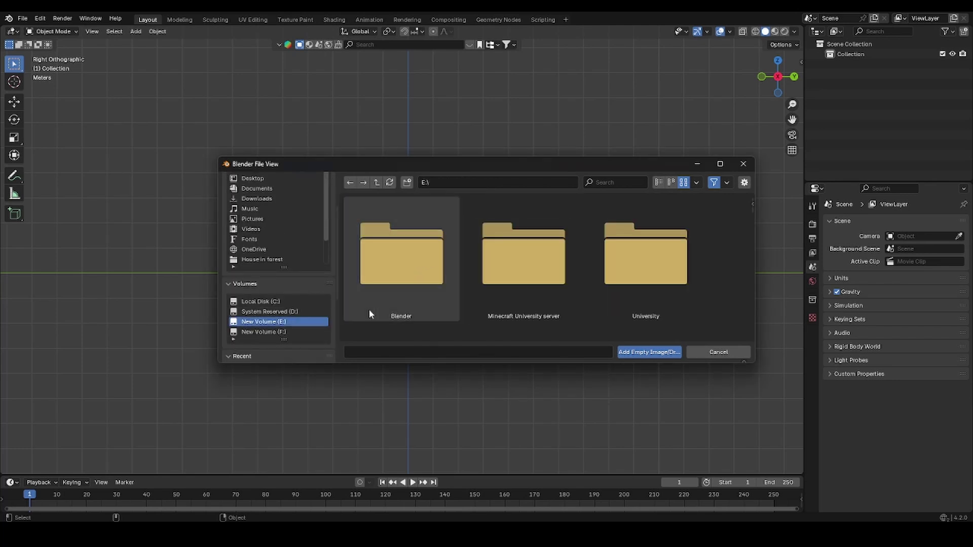
scroll(435, 282, "down", 1)
double_click(390, 272)
double_click(581, 273)
double_click(381, 269)
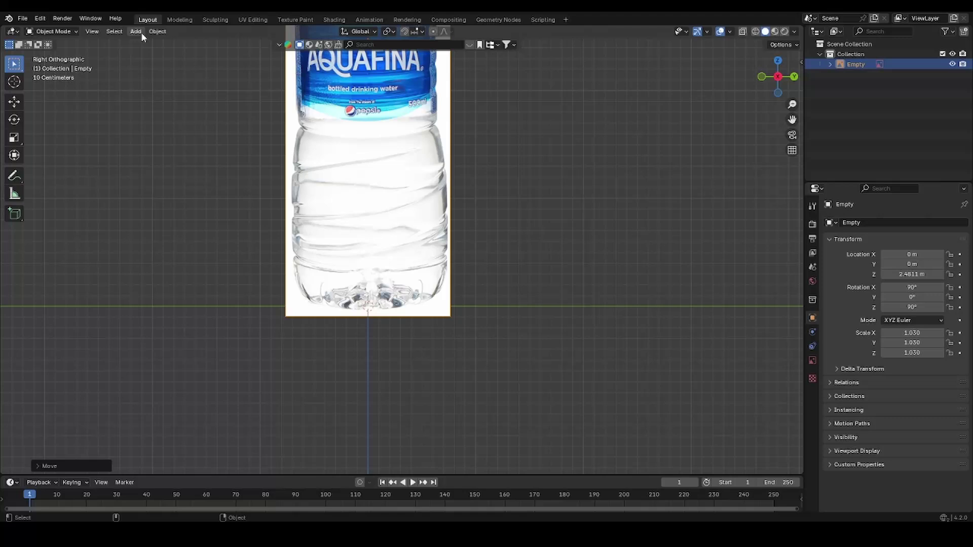
Add a mesh plane and rotate it 90° about the global Y axis
left_click(140, 32)
left_click(136, 31)
mouse_move(152, 45)
left_click(236, 45)
type("ry")
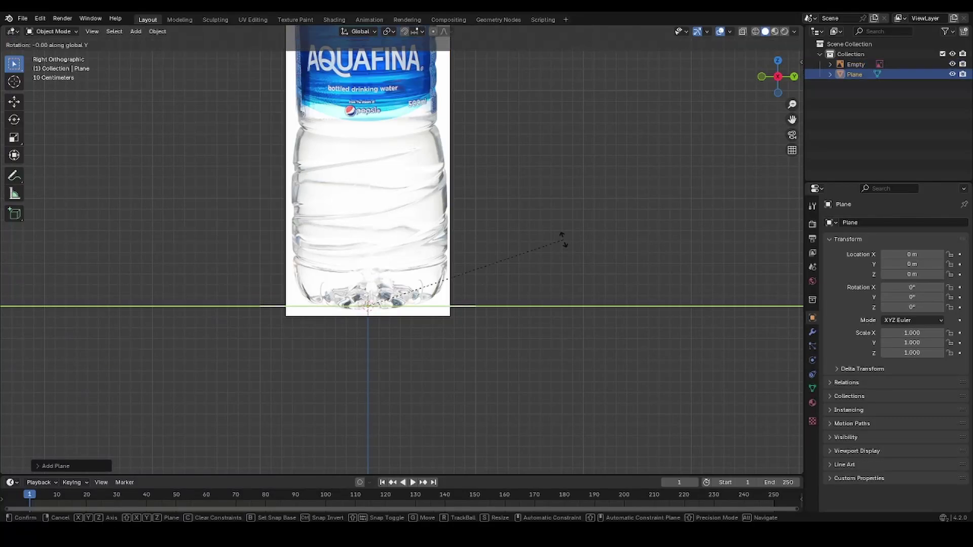
type("90")
key("Return")
Collapse the plane's mesh to a single point and place the object at the centre of the bottle's base, about Y 0.015 m and Z 0.006 m
key("Tab")
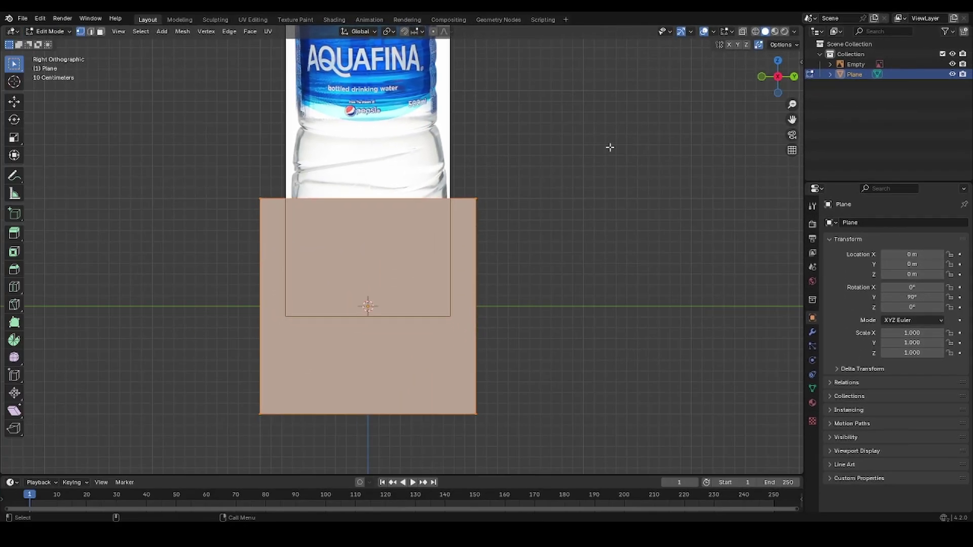
key("s")
left_click(483, 220)
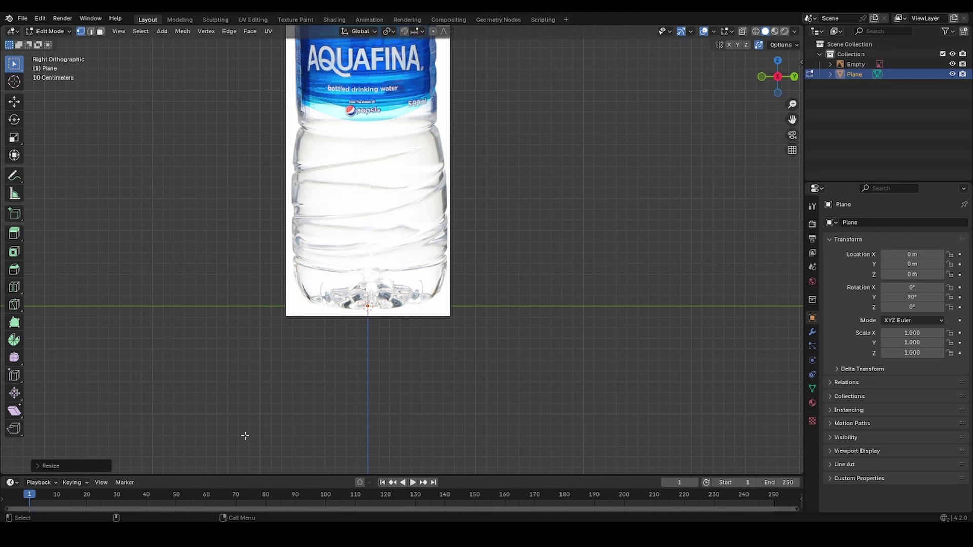
scroll(322, 289, "up", 9)
scroll(305, 252, "down", 5)
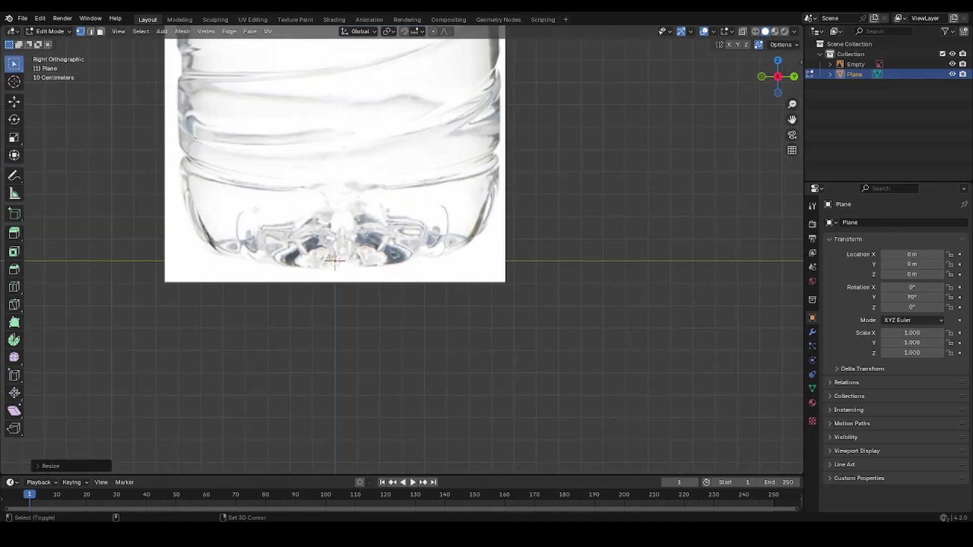
middle_click_drag(305, 252, 347, 276, "shift")
scroll(347, 276, "up", 4)
key("Tab")
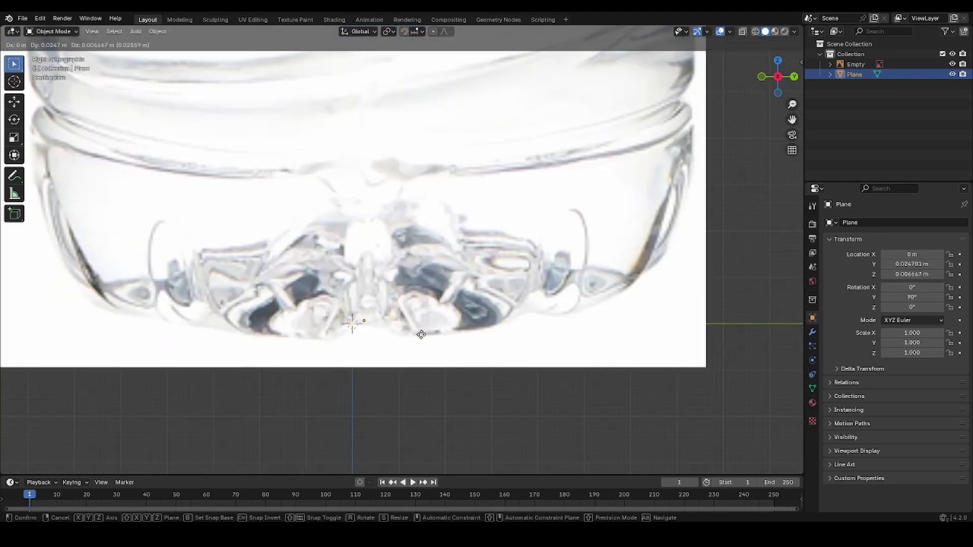
key("Tab")
Extrude the point along the inner underside of the bottle base, undoing the last extrusion and repositioning the end vertex on the outline
key("g")
left_click(486, 361)
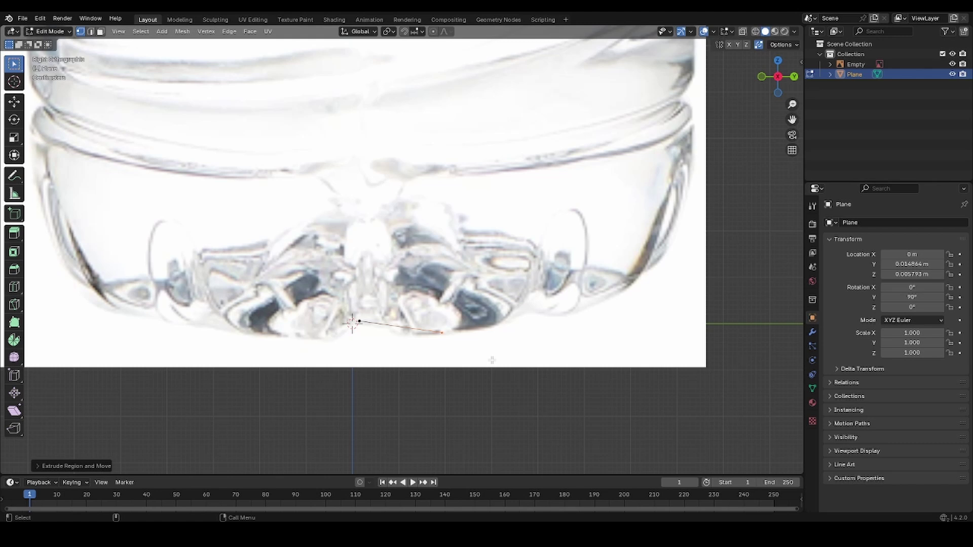
key("e")
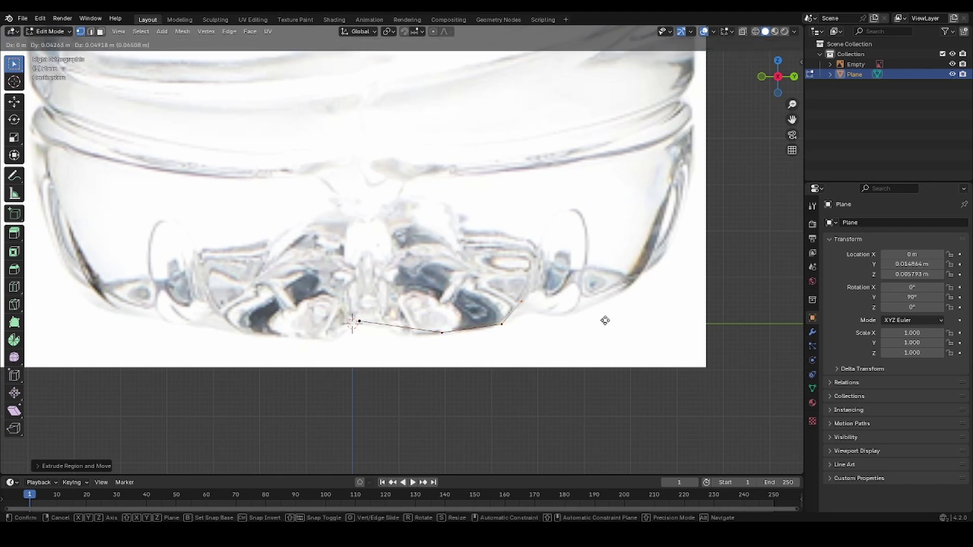
left_click(614, 333)
key("ctrl+z")
key("ctrl+z")
key("g")
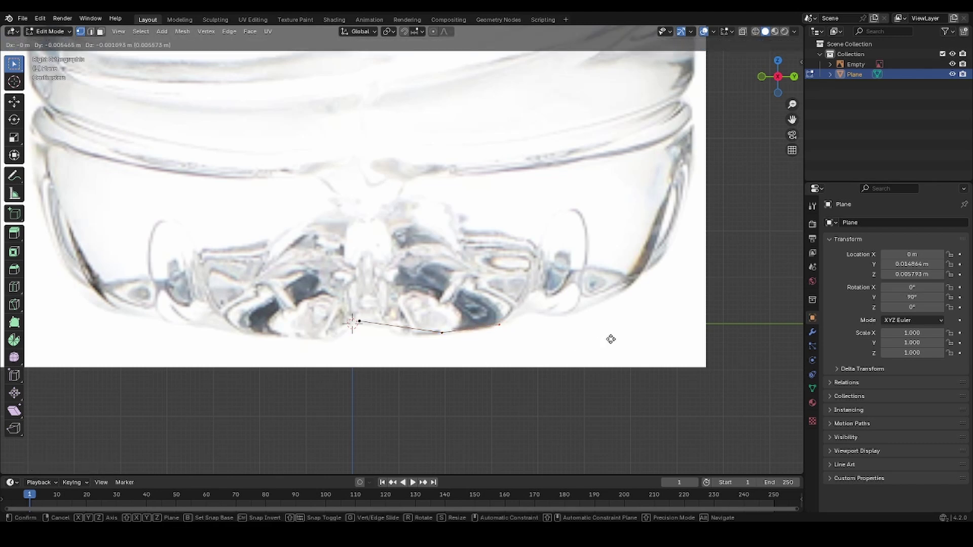
left_click(613, 337)
Extrude further vertices along the outer underside of the base towards its rounded right corner
key("e")
left_click(688, 331)
key("e")
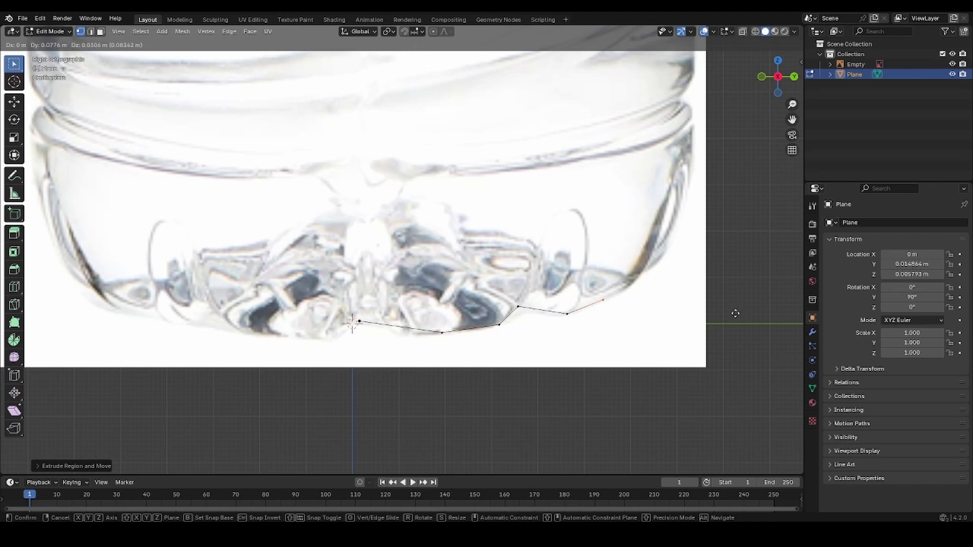
left_click(10, 256)
Extrude the profile up the rounded lower corner and around the first groove above the base
scroll(251, 220, "down", 4)
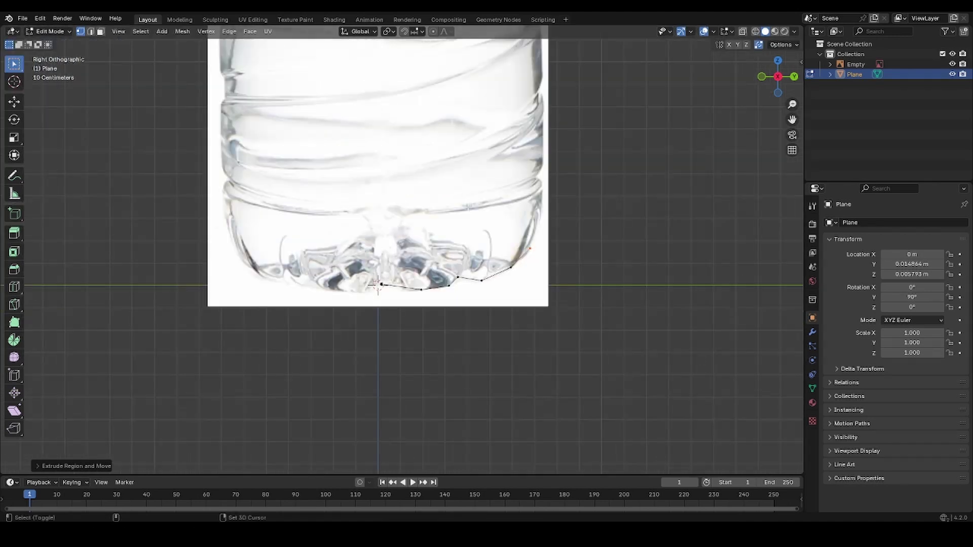
middle_click_drag(584, 267, 512, 286, "shift")
scroll(512, 286, "up", 4)
scroll(549, 313, "down", 1)
key("e")
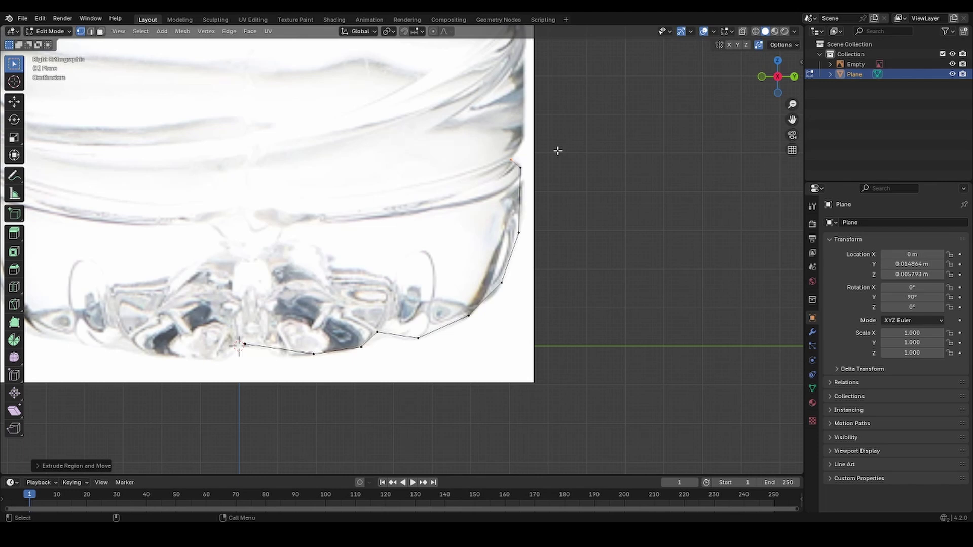
middle_click_drag(566, 141, 565, 244, "shift")
left_click(543, 243)
Continue extruding vertices up the ribbed lower body of the bottle to the groove below the label
key("e")
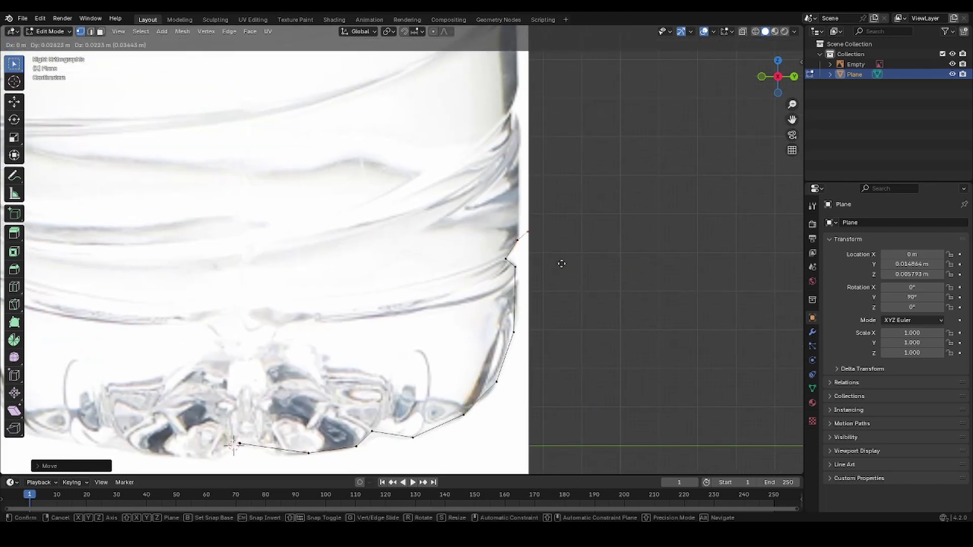
left_click(542, 148)
key("e")
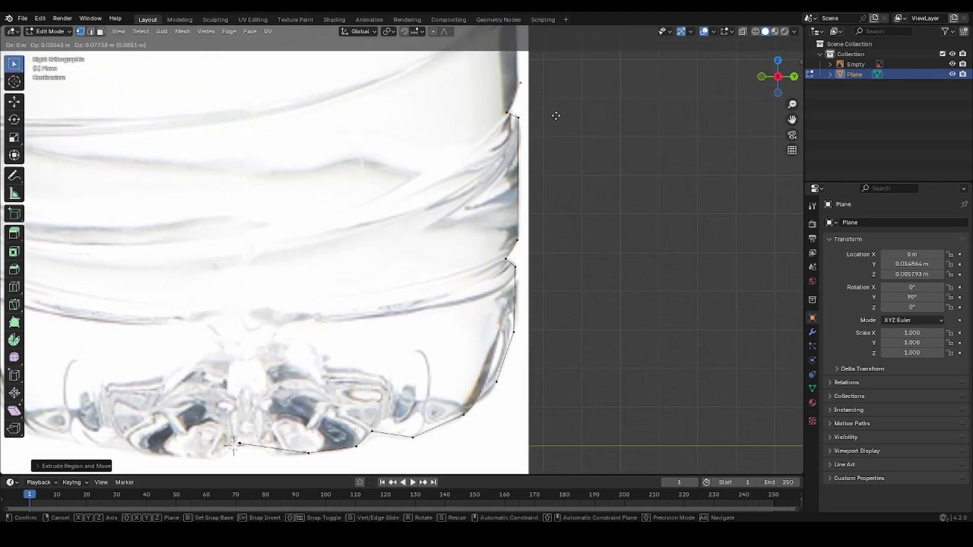
middle_click_drag(543, 120, 515, 298, "shift")
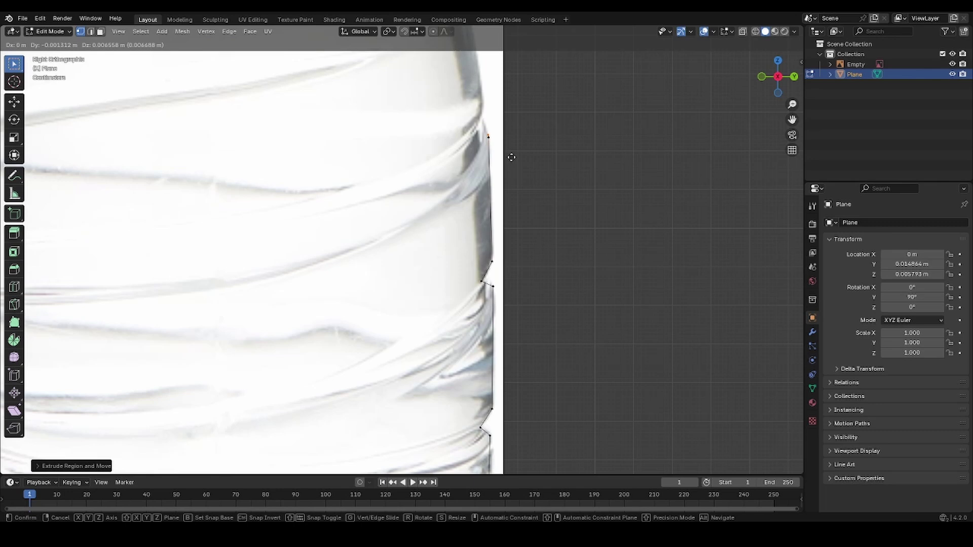
scroll(511, 157, "down", 5)
middle_click_drag(483, 160, 458, 226, "shift")
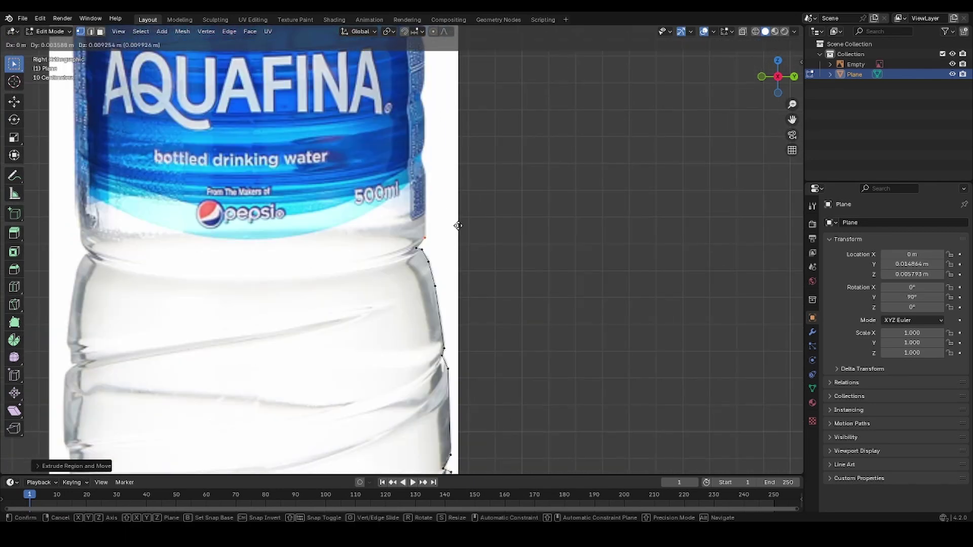
Extrude the profile along the wavy right edge of the label and over the groove above it
middle_click_drag(458, 83, 409, 222, "shift")
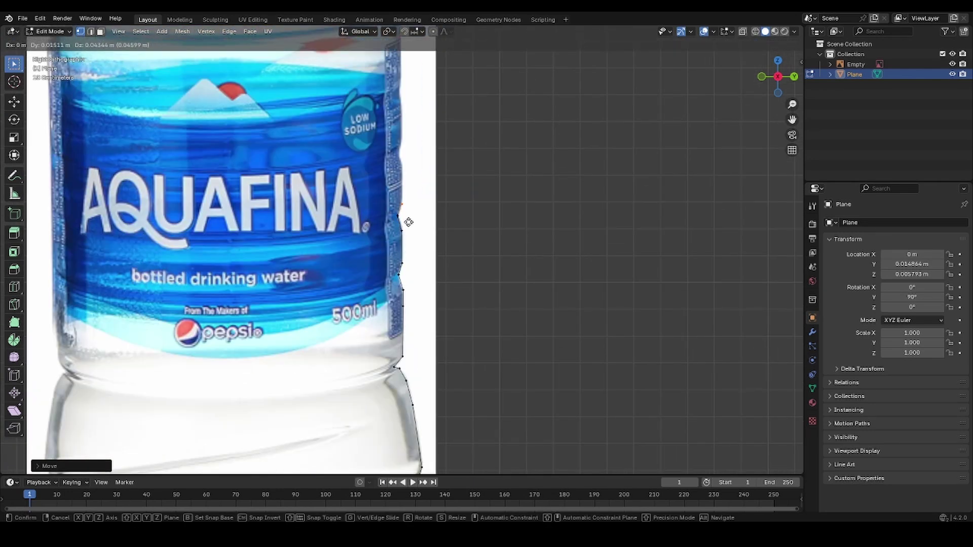
middle_click_drag(406, 87, 439, 176, "shift")
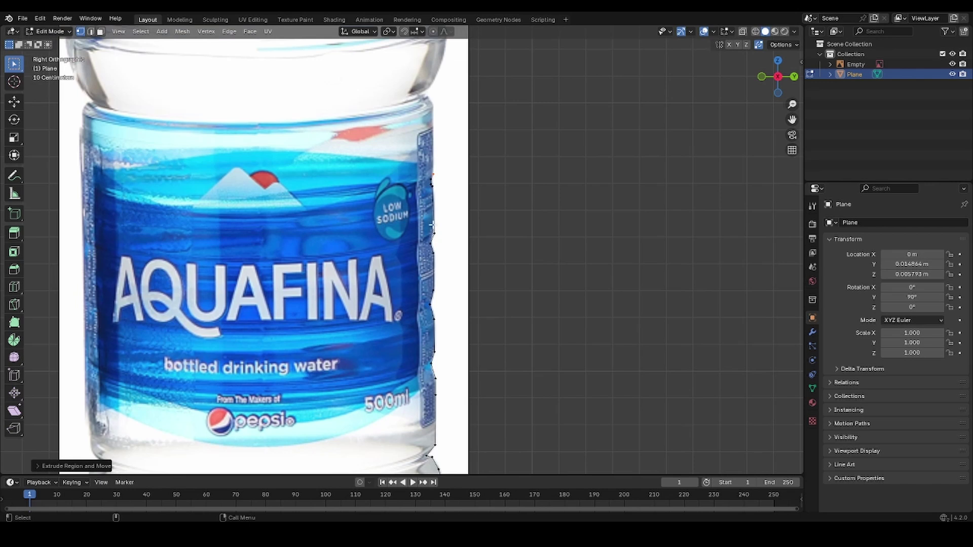
middle_click_drag(448, 122, 426, 208, "shift")
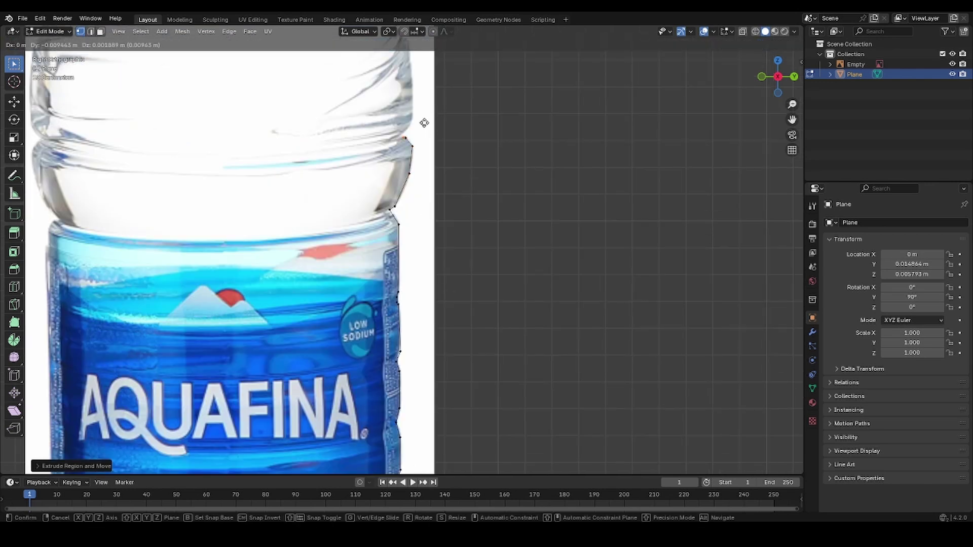
Trace the ribbed section above the label with extruded vertices up to the start of the shoulder
middle_click_drag(424, 122, 439, 169, "shift")
left_click(437, 168)
key("e")
left_click(433, 156)
key("e")
left_click(435, 143)
middle_click_drag(476, 91, 500, 226, "shift")
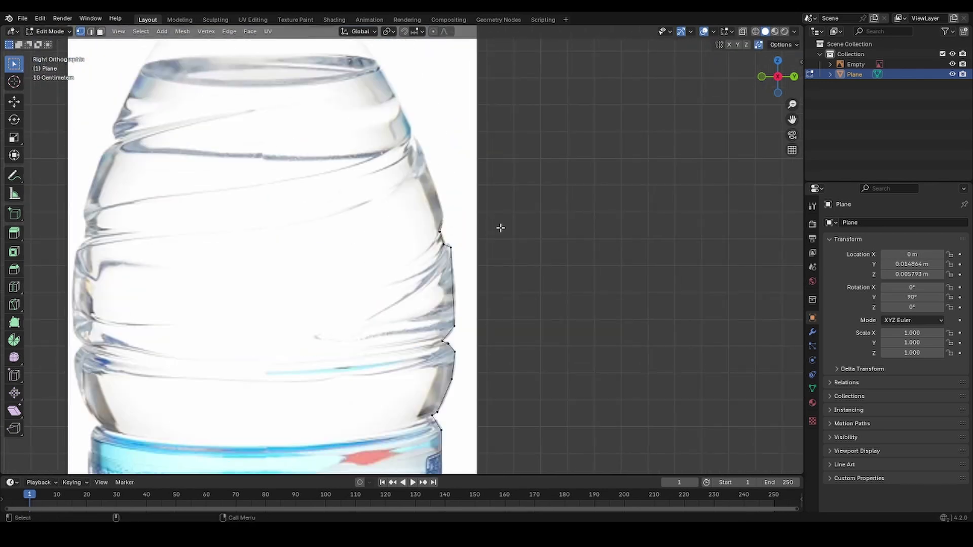
Extrude vertices along the tapering shoulder up to the bottle's neck
key("e")
left_click(472, 141)
left_click(429, 65)
middle_click_drag(429, 65, 475, 201, "shift")
key("e")
left_click(420, 145)
key("e")
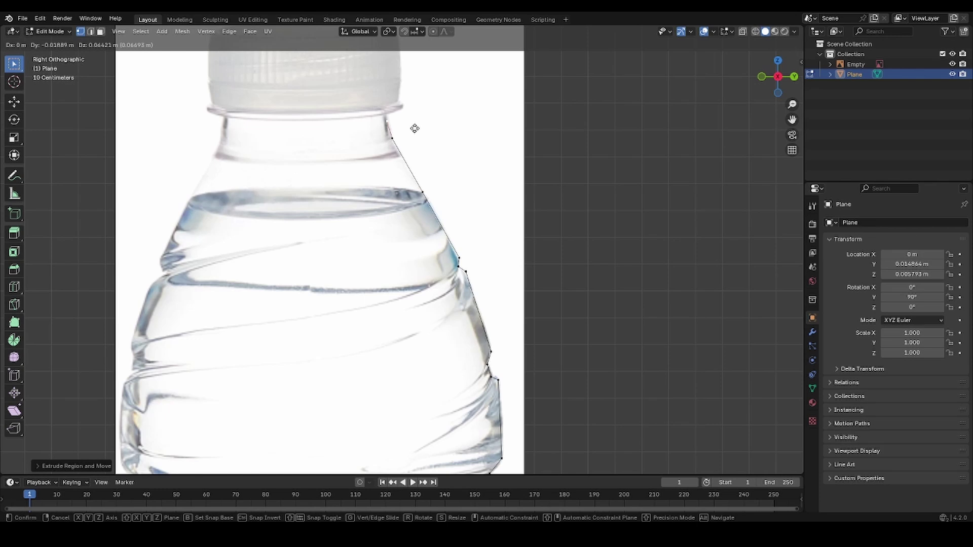
Extrude the profile up the neck and around its ring to the side of the cap
left_click(412, 120)
scroll(412, 120, "up", 4)
middle_click_drag(412, 120, 436, 203, "shift")
left_click(449, 191)
scroll(441, 173, "down", 3)
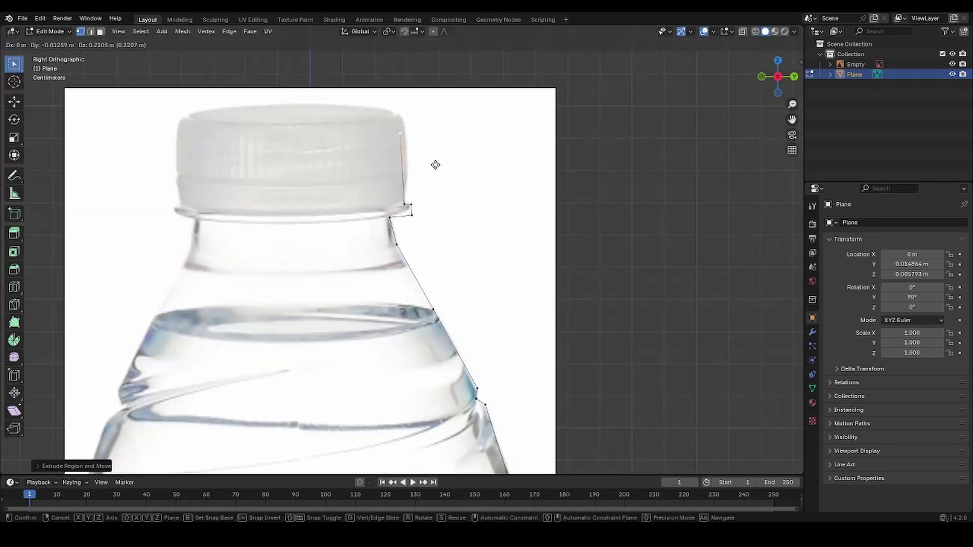
Finish the profile up the cap and across its top to the centre axis, adjusting the end vertex along Z
scroll(330, 145, "down", 6)
middle_click_drag(323, 52, 327, 147, "shift")
key("shift+s")
left_click(351, 328)
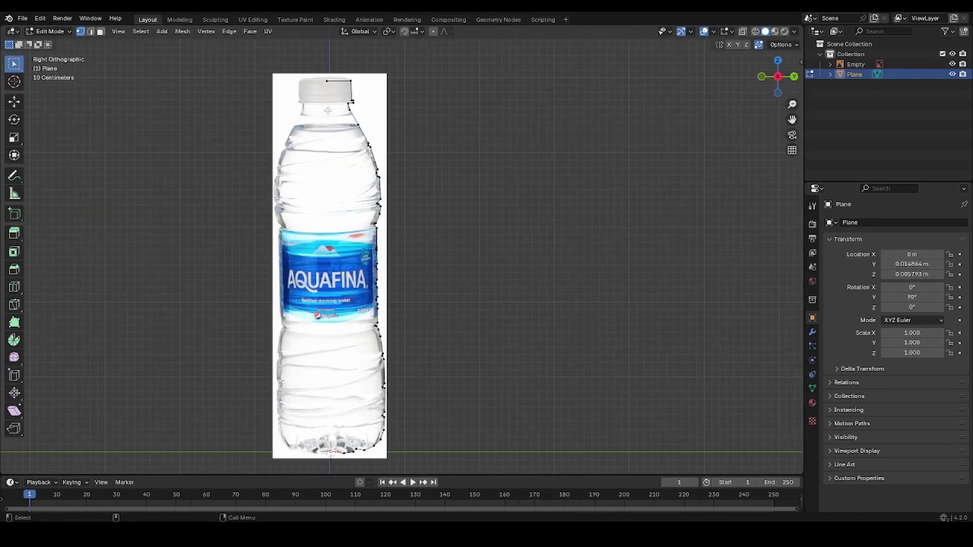
key("shift+s")
key("g")
key("z")
left_click(400, 83)
Return to Object Mode and hide the bottle reference image
key("Tab")
left_click(319, 253)
key("h")
middle_click_drag(332, 304, 363, 371)
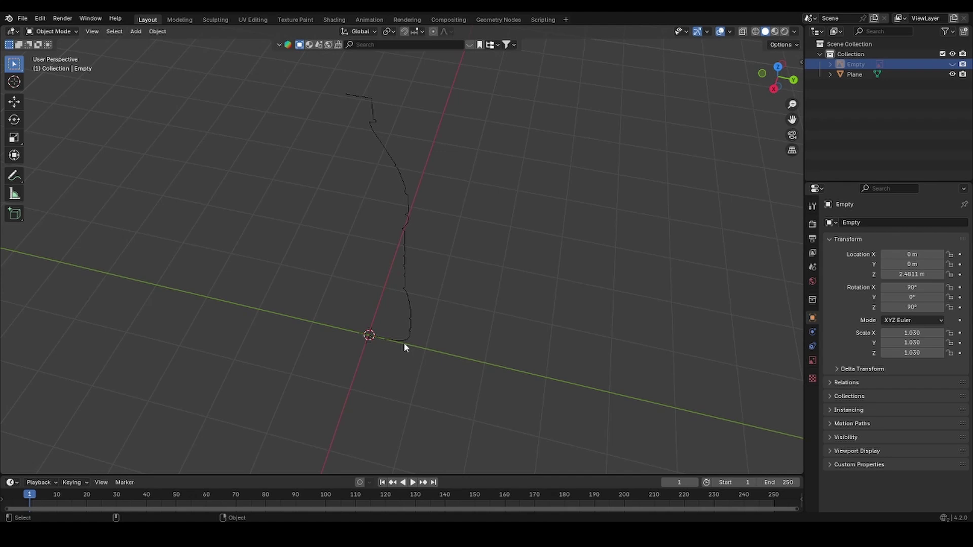
middle_click_drag(403, 343, 408, 269)
Add a Screw modifier to the bottle profile and revolve it around the X axis
left_click(409, 269)
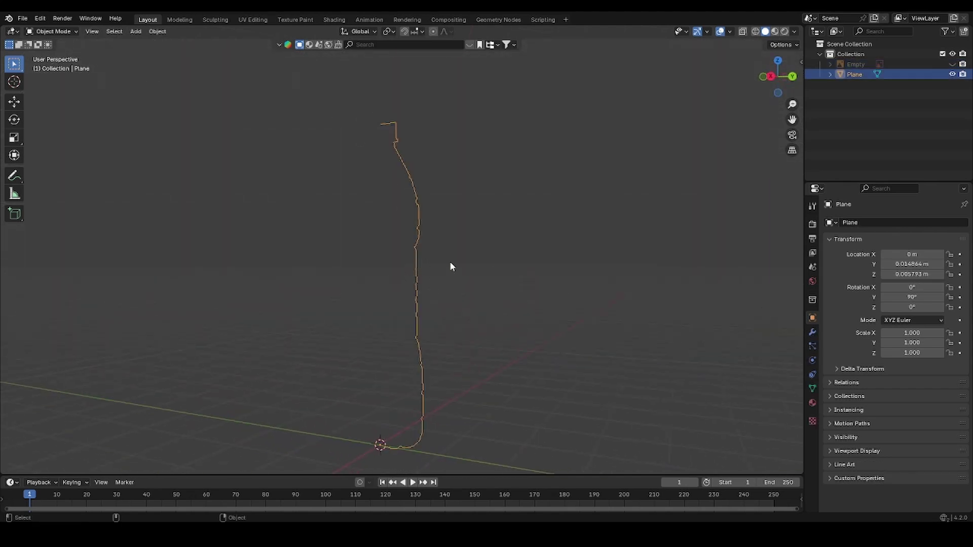
left_click(813, 336)
left_click(850, 222)
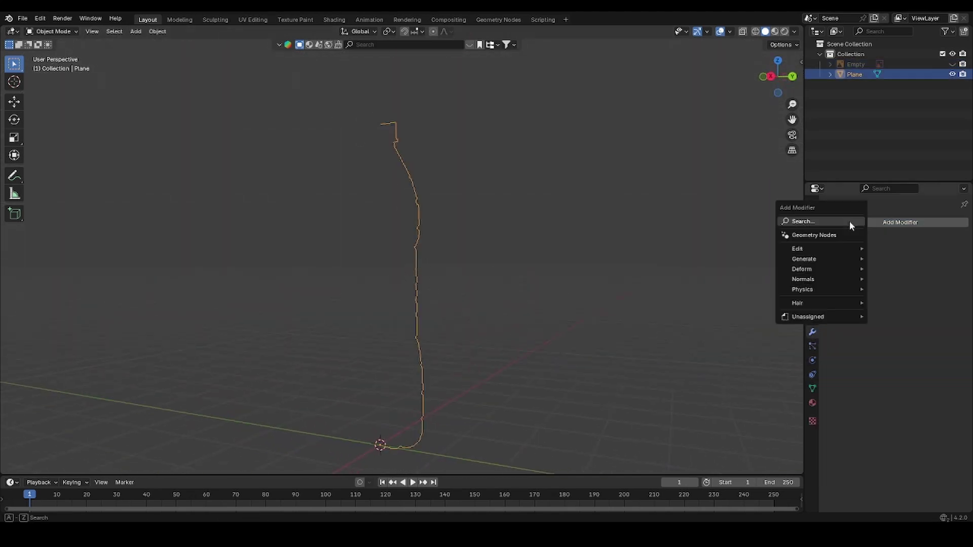
type("s")
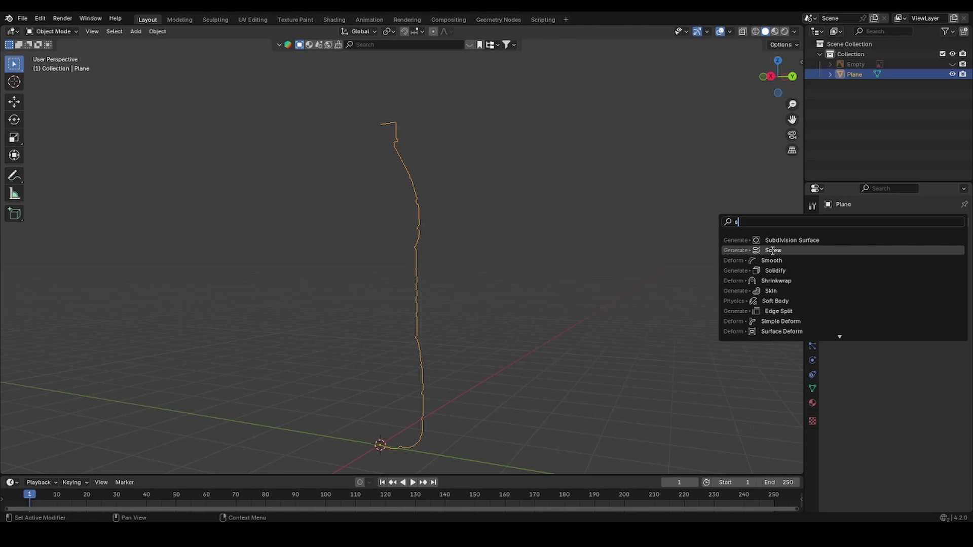
left_click(772, 251)
scroll(552, 286, "down", 4)
middle_click_drag(555, 283, 561, 313)
left_click(896, 296)
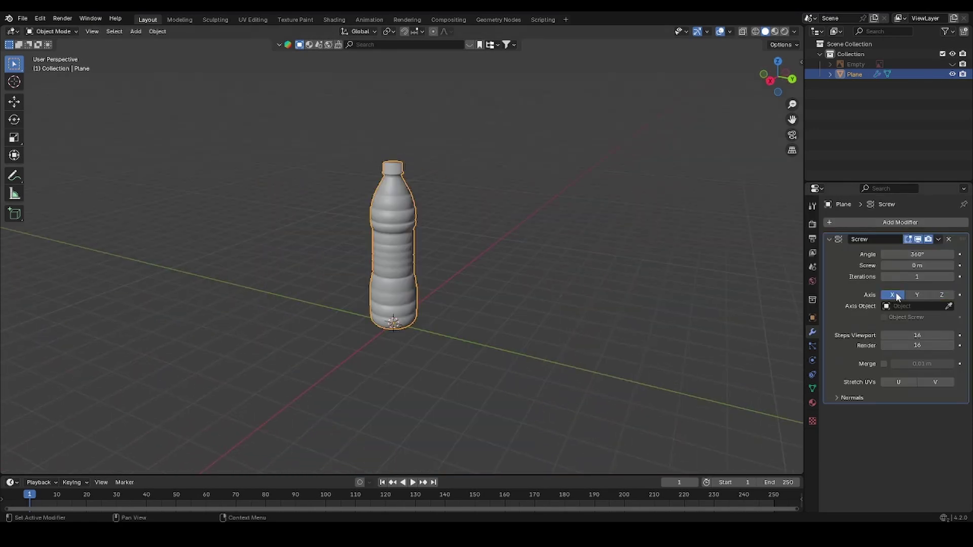
Apply Shade Auto Smooth to the bottle and enable Merge in its Screw modifier
scroll(487, 264, "up", 2)
middle_click_drag(365, 197, 398, 293)
right_click(402, 294)
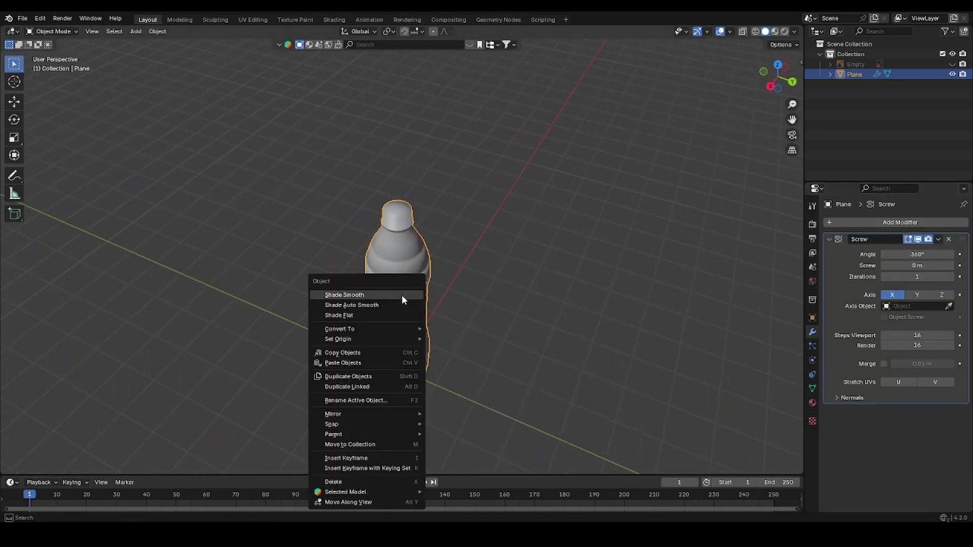
left_click(378, 306)
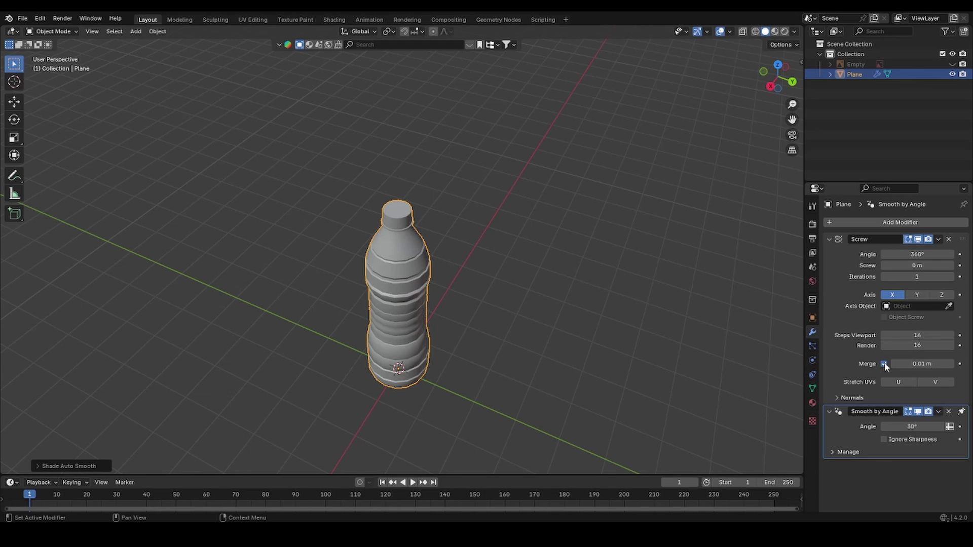
Add a Subdivision Surface modifier to the bottle
left_click(850, 224)
type("s")
left_click(814, 266)
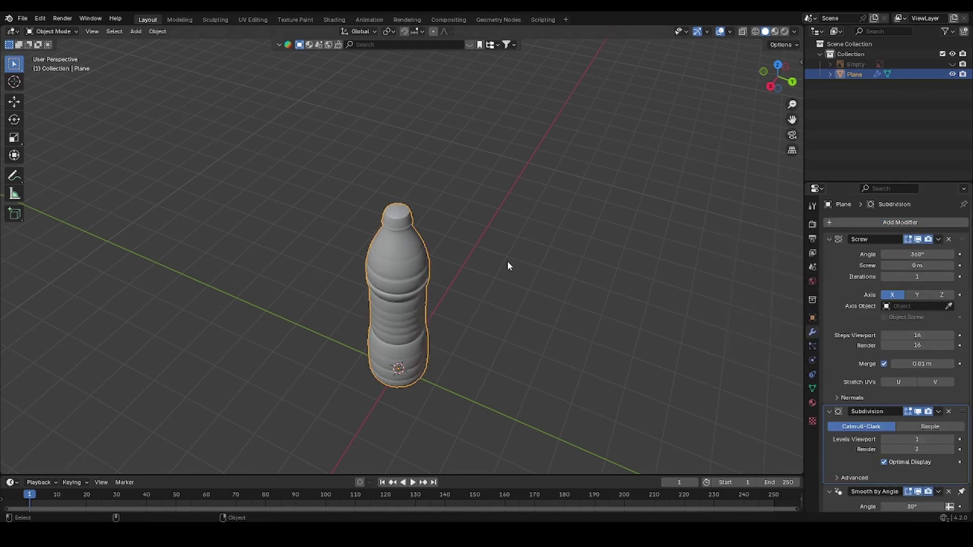
Apply the Screw modifier to the bottle, keeping its Subdivision and Smooth by Angle modifiers
middle_click_drag(402, 249, 448, 147)
key("Tab")
scroll(463, 191, "up", 4)
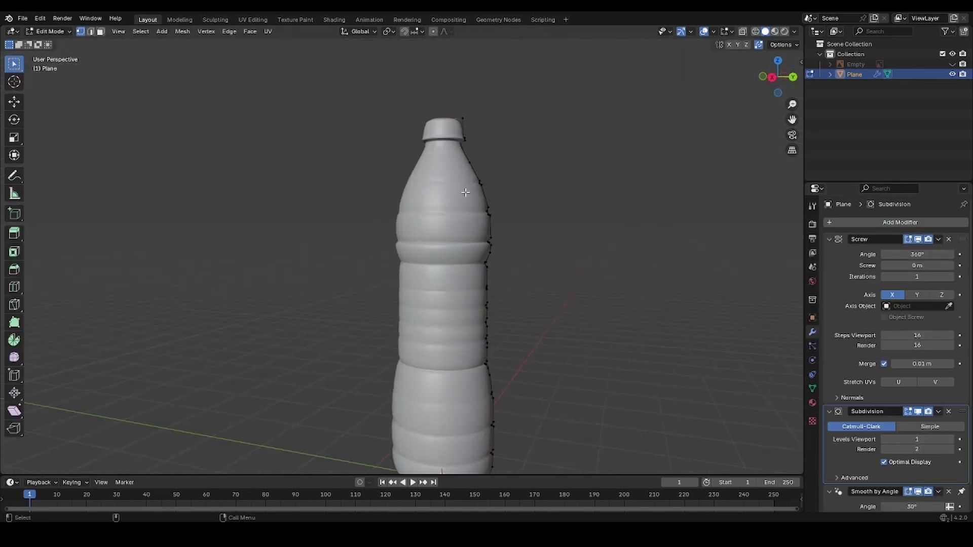
middle_click_drag(472, 218, 451, 299, "shift")
key("Tab")
middle_click_drag(467, 258, 497, 277)
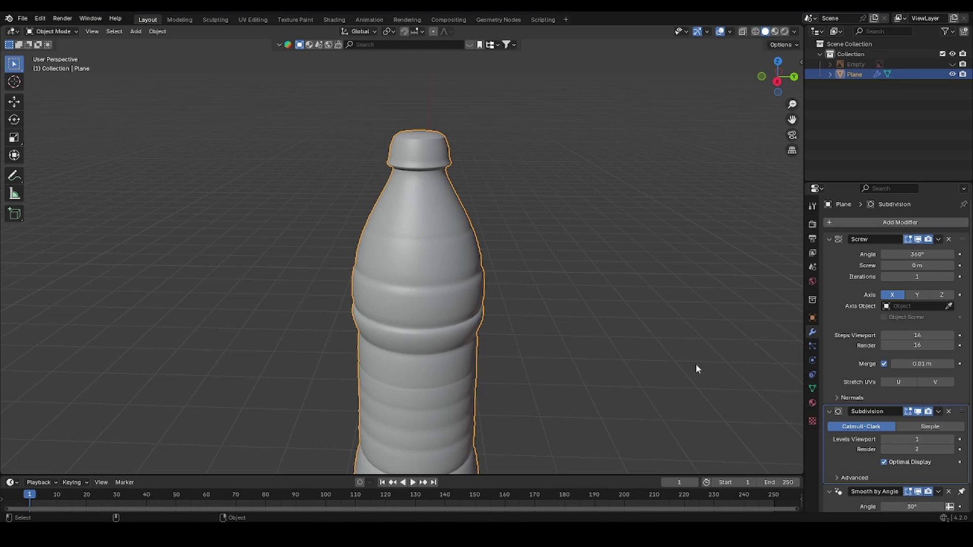
key("ctrl+a")
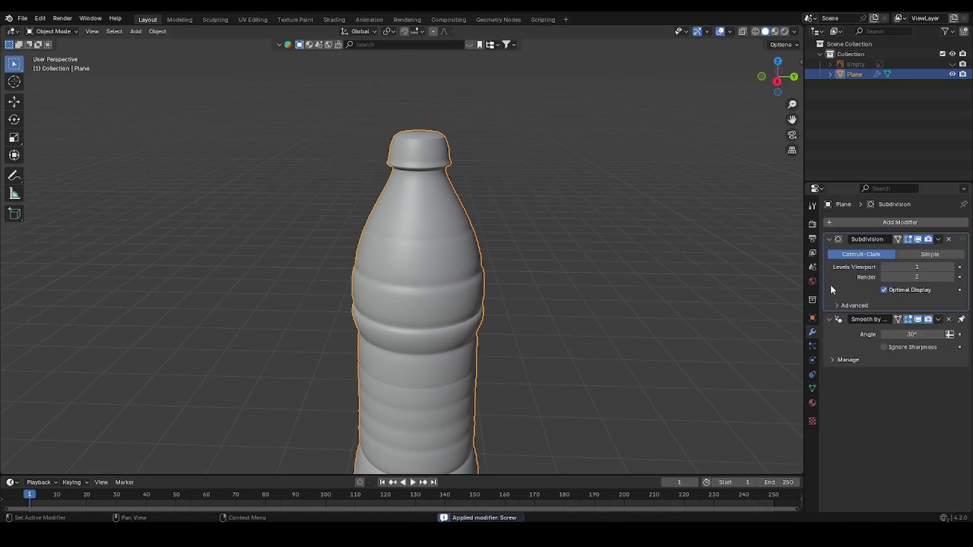
Select the edge loop around the top rim of the bottle cap and apply an Edge Crease to it
left_click(777, 82)
key("Tab")
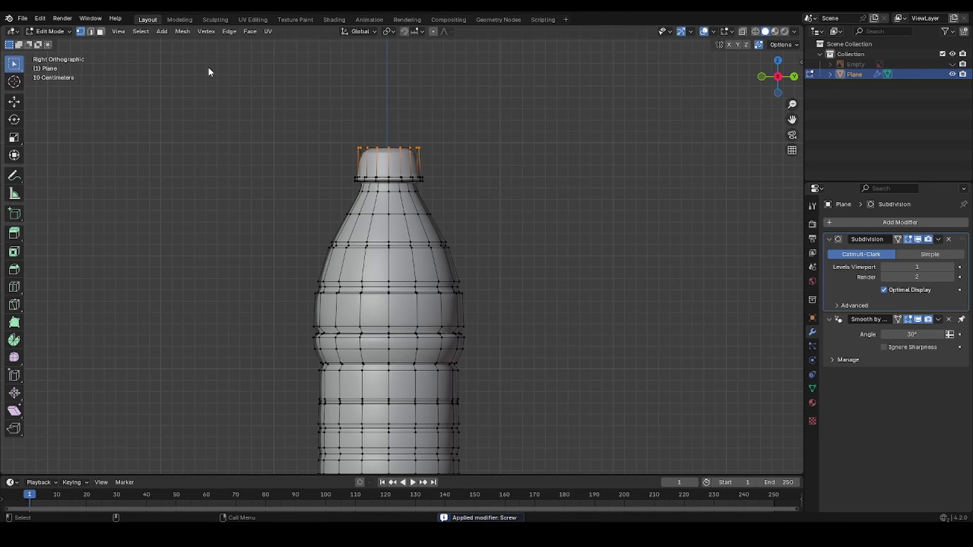
left_click(90, 32)
left_click(743, 31)
left_click(742, 32)
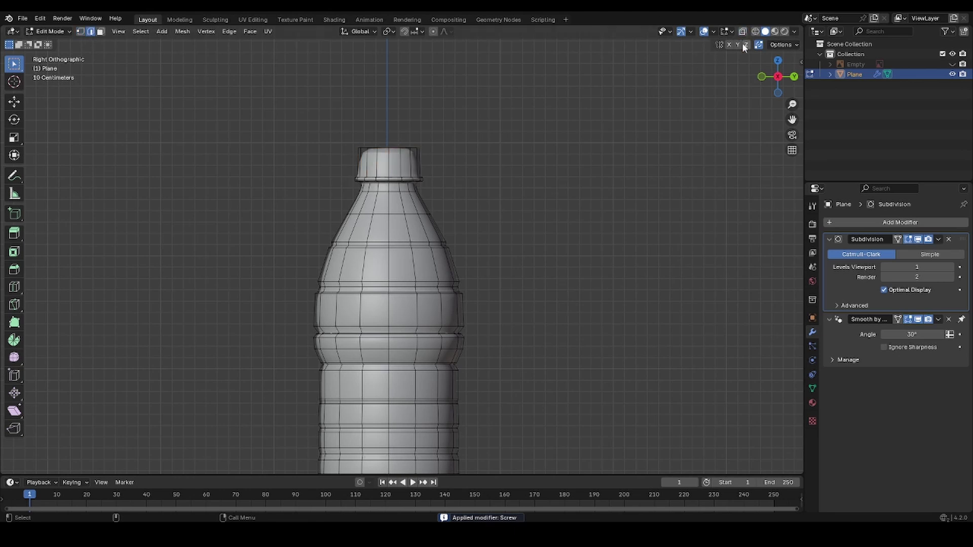
left_click(742, 32)
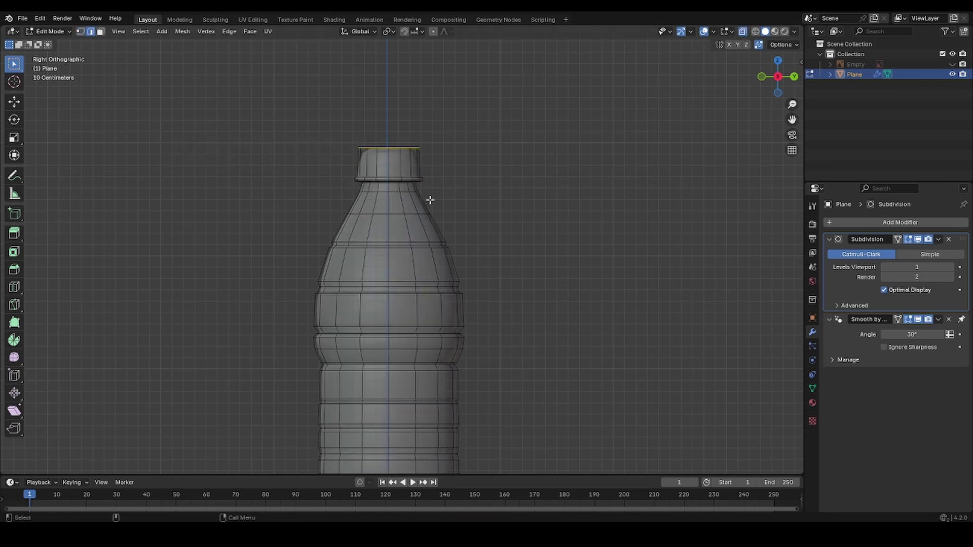
key("ctrl+e")
left_click(405, 344)
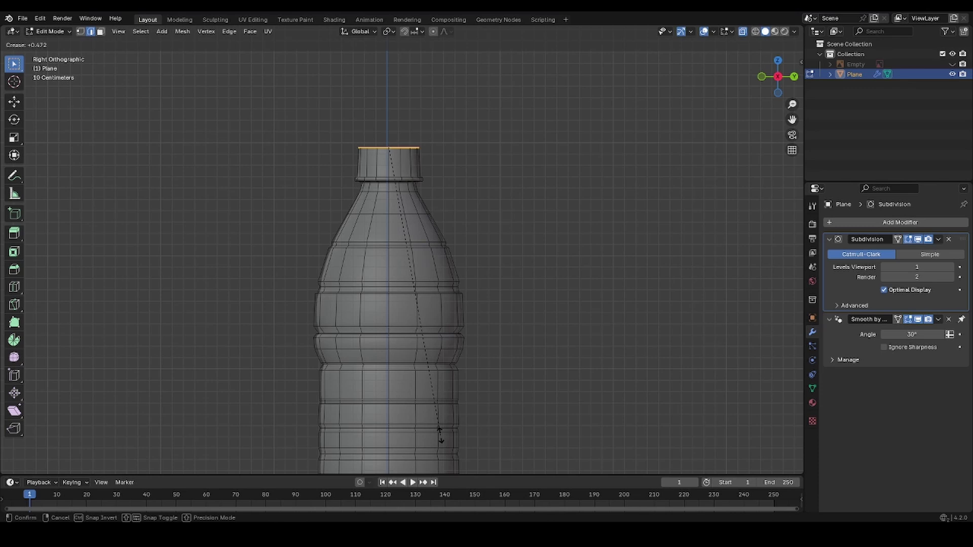
left_click(444, 405)
Return to Object Mode, turn off X-ray, and set the Subdivision modifier's viewport level to 1
key("Tab")
middle_click_drag(445, 386, 348, 324)
right_click(348, 324)
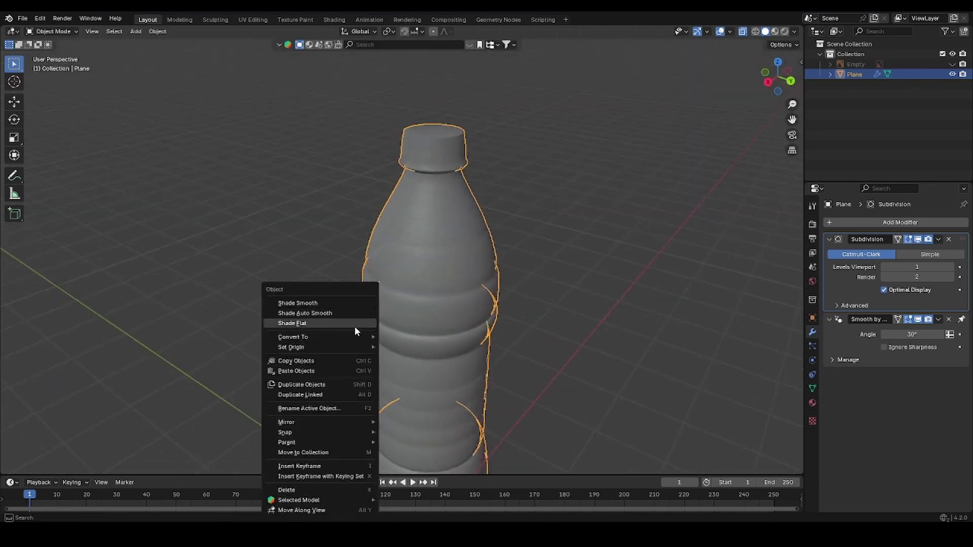
left_click(354, 326)
left_click(743, 31)
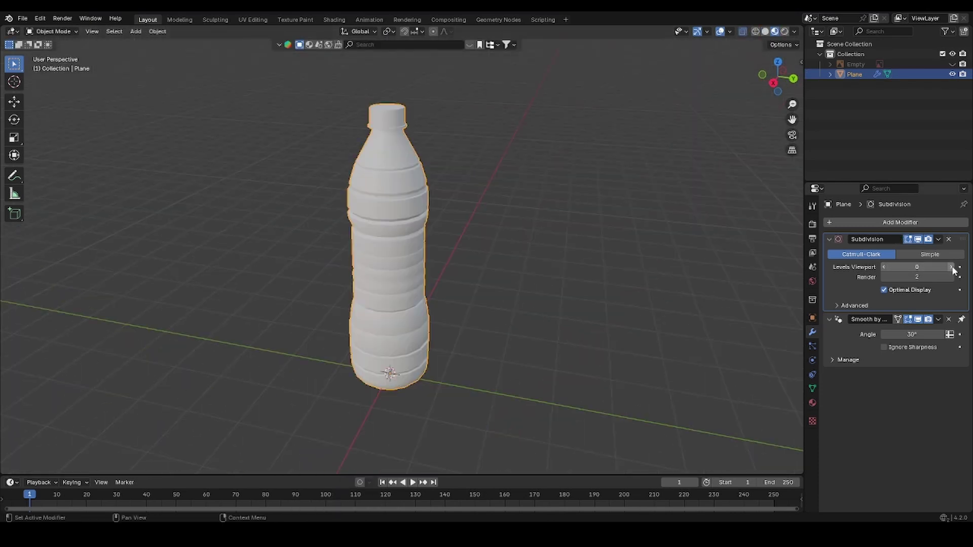
left_click(951, 267)
scroll(581, 230, "up", 3)
key("Tab")
key("Tab")
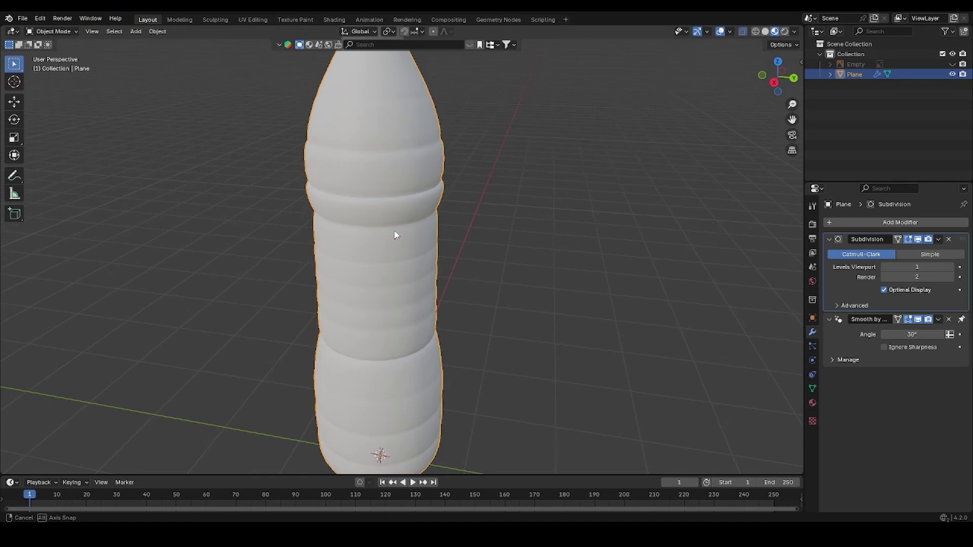
Apply the Subdivision modifier to the bottle and open its mesh for editing
scroll(610, 278, "down", 2)
key("ctrl+a")
key("Tab")
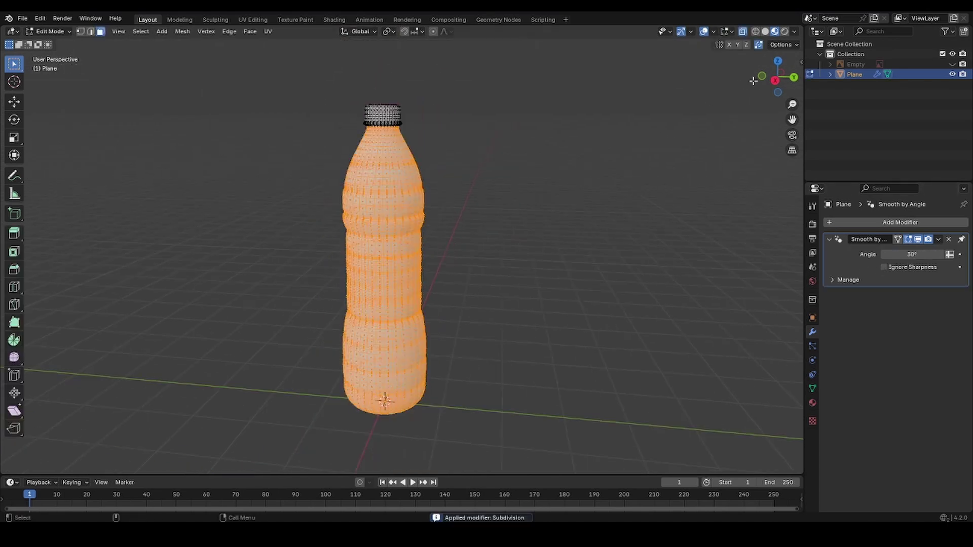
Separate the selected bottle body faces below the cap into their own object
key("KP_3")
scroll(481, 263, "down", 2)
key("p")
left_click(483, 263)
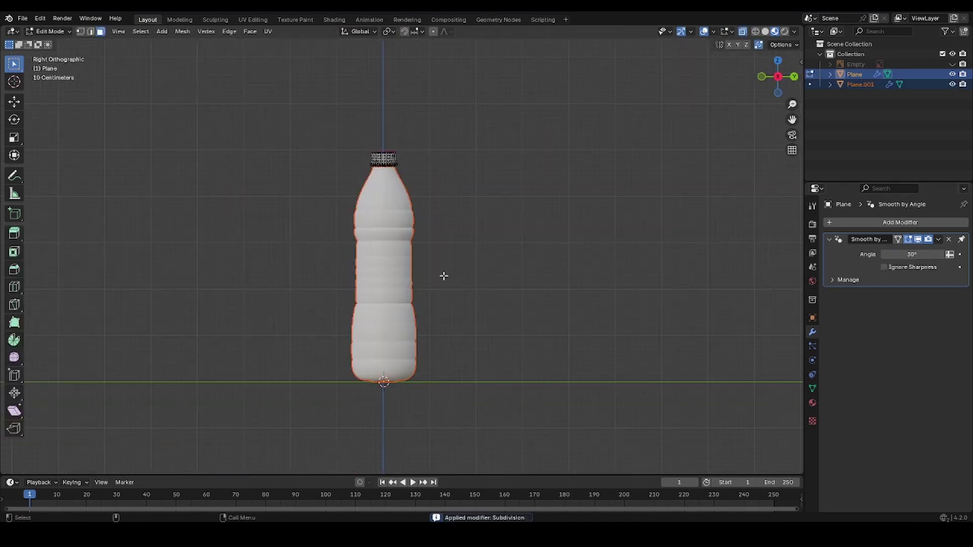
key("Tab")
left_click(398, 272)
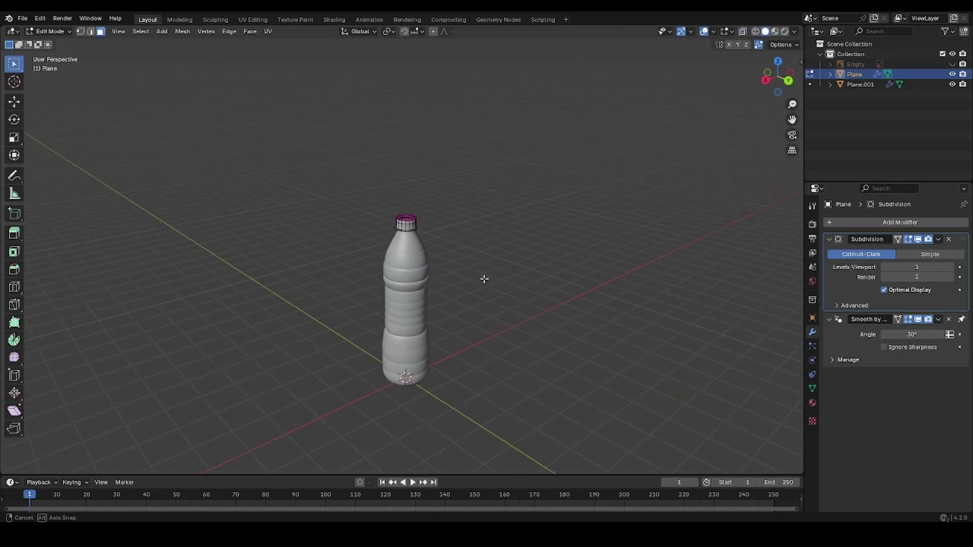
Select the separated bottle body and open its mesh in Edit Mode
middle_click_drag(484, 279, 366, 240)
key("Tab")
scroll(364, 273, "up", 4)
left_click(367, 240)
key("Tab")
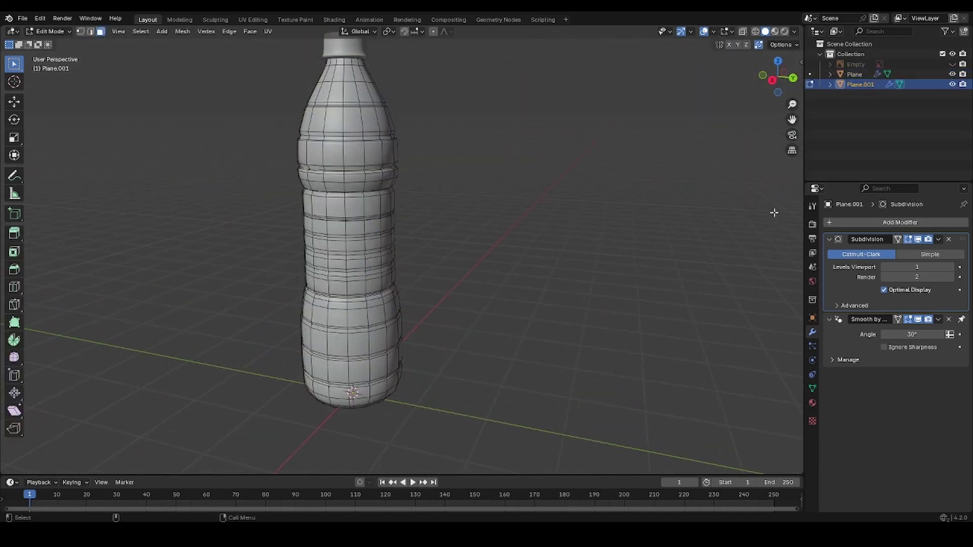
double_click(771, 79)
scroll(478, 265, "up", 5)
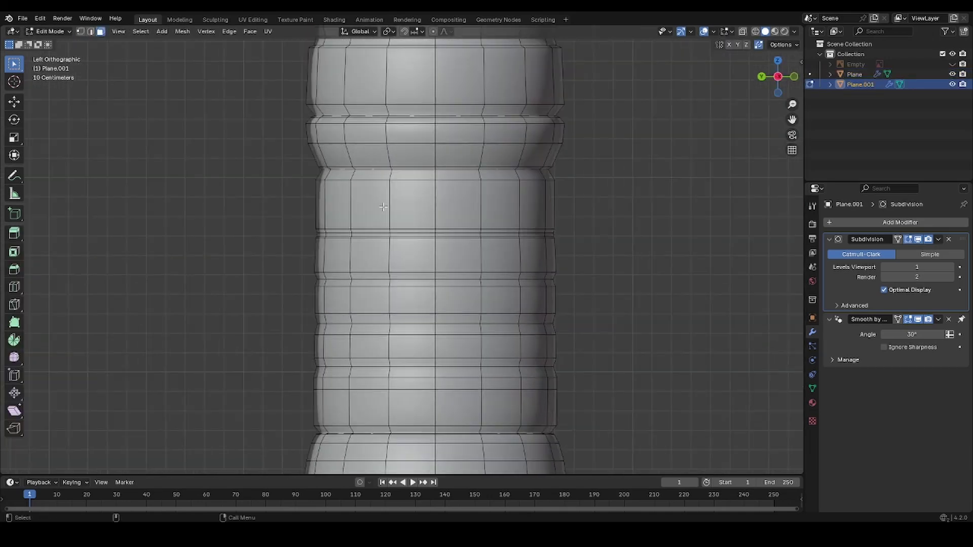
Mark seams on the two edge loops bounding the narrow ribbed middle section of the bottle body
left_click(348, 167, "alt")
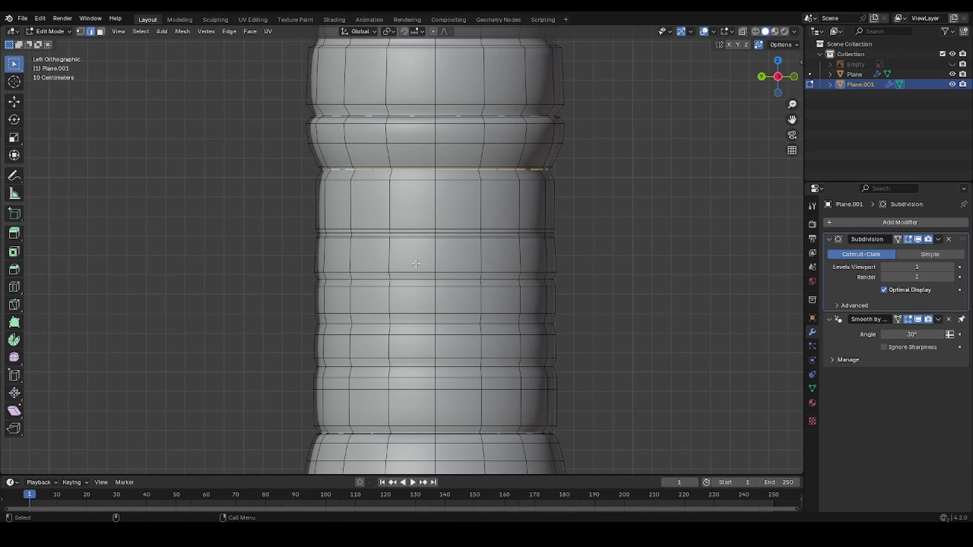
scroll(412, 266, "down", 2)
middle_click_drag(413, 265, 365, 184, "shift")
scroll(363, 190, "up", 4)
middle_click_drag(306, 328, 360, 352)
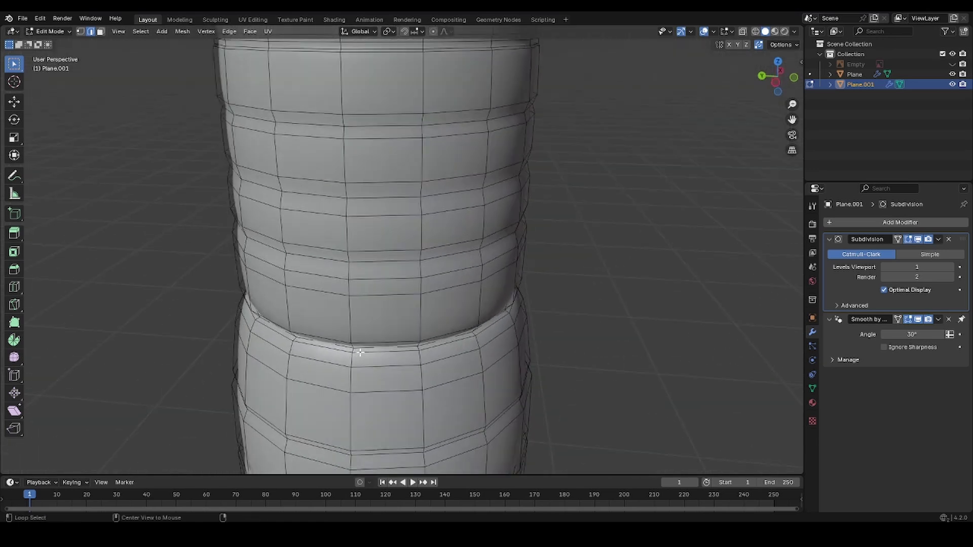
left_click(368, 349, "alt+shift")
scroll(375, 335, "down", 4)
key("ctrl+e")
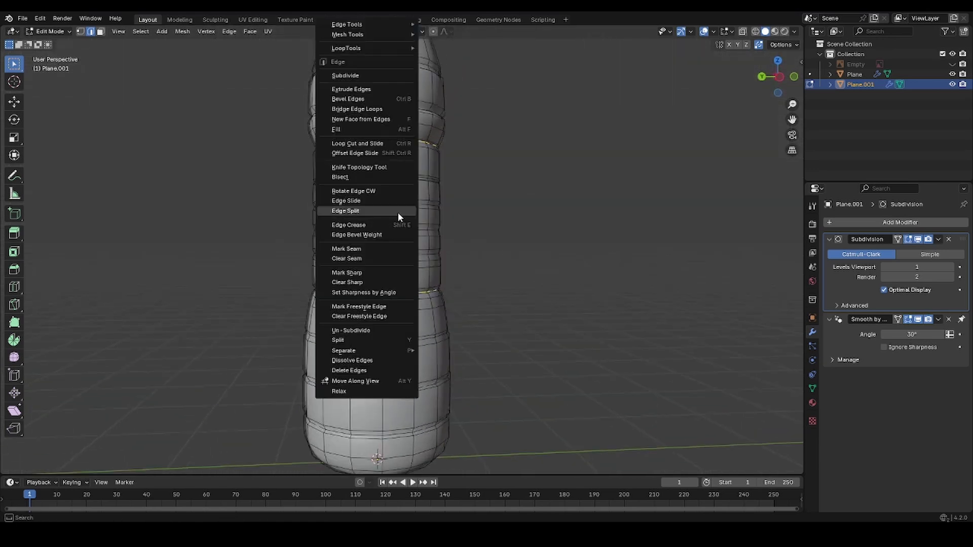
left_click(384, 249)
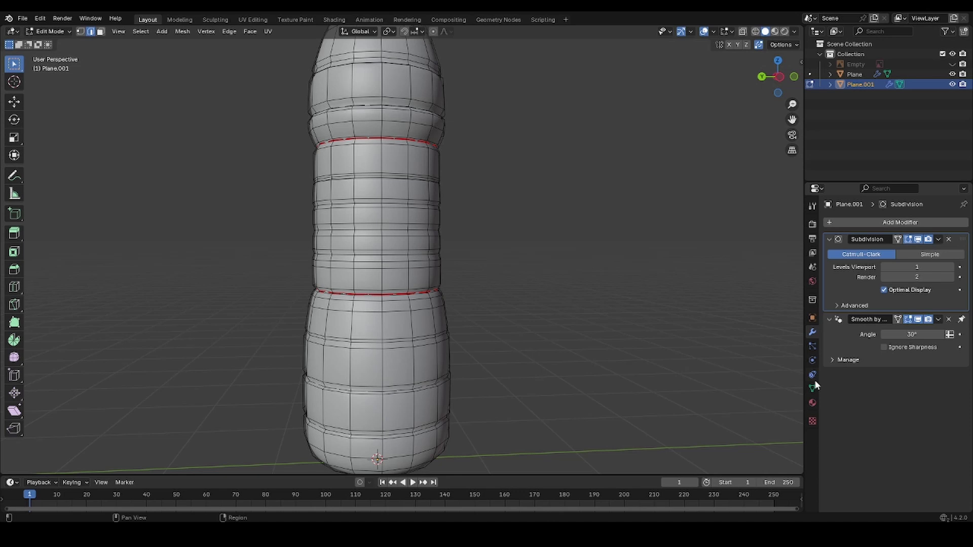
Create two materials on the bottle body, named plastic and Label
left_click(812, 403)
left_click(965, 224)
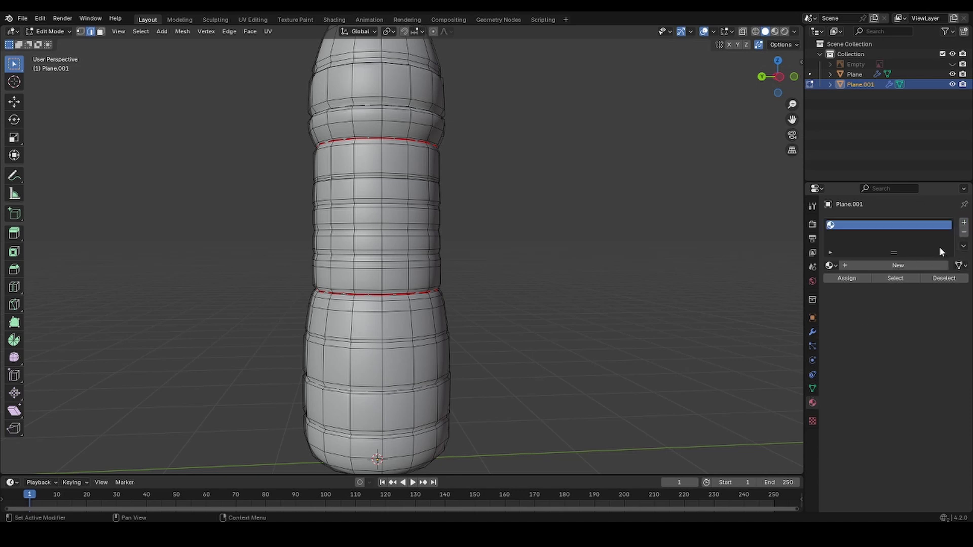
left_click(913, 265)
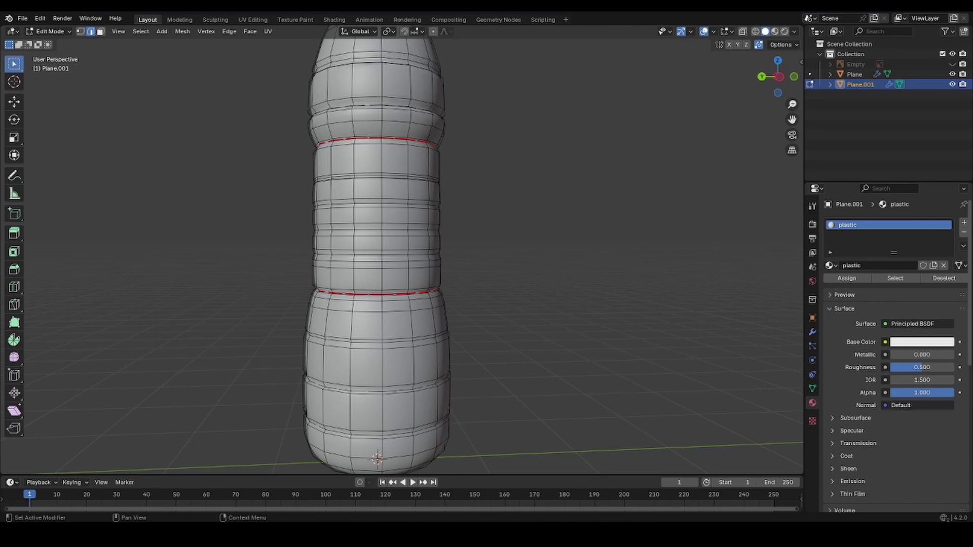
left_click(965, 224)
left_click(907, 287)
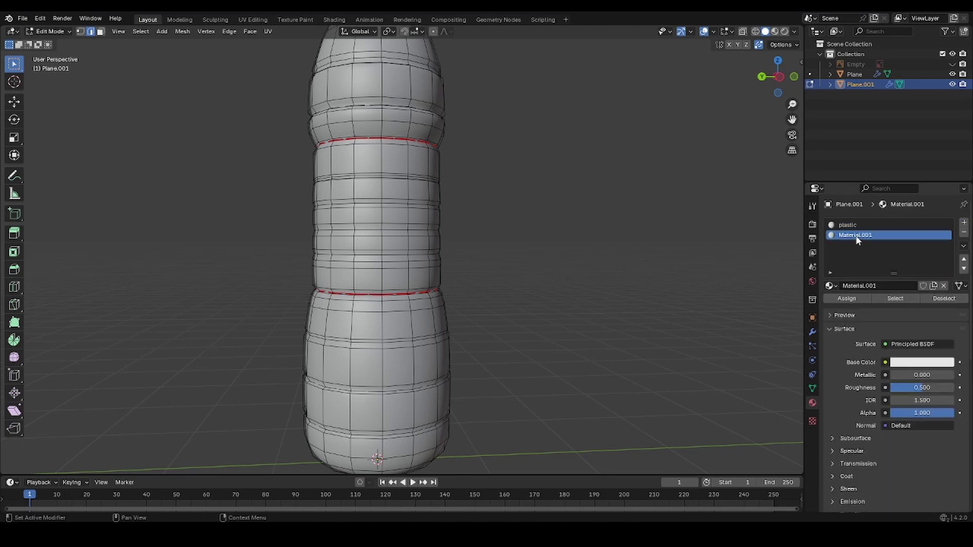
type("La")
Select the middle section with Select Linked delimited by Seam and assign the Label material to it
scroll(429, 299, "down", 3)
mouse_move(435, 221)
middle_mouse_down()
mouse_move(328, 263)
mouse_move(425, 233)
middle_mouse_up()
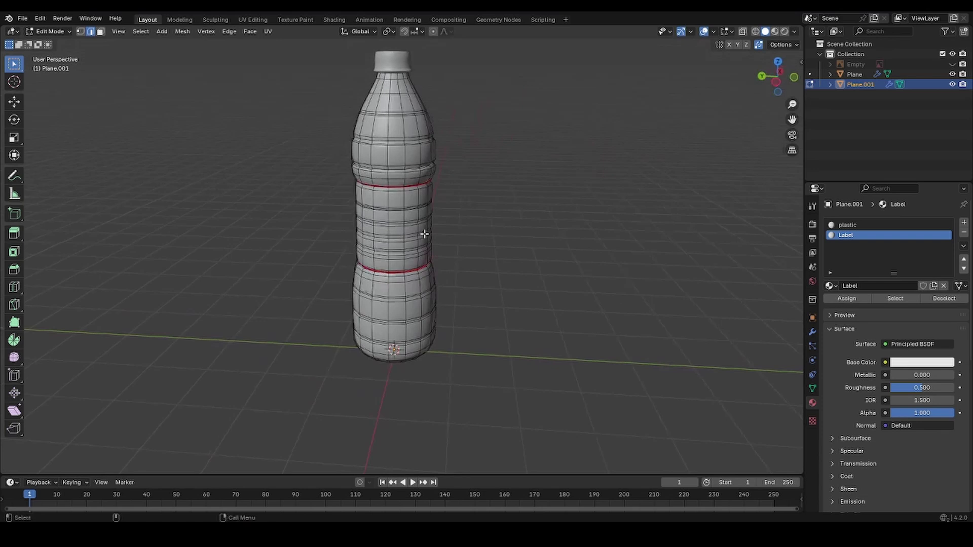
key("ctrl+l")
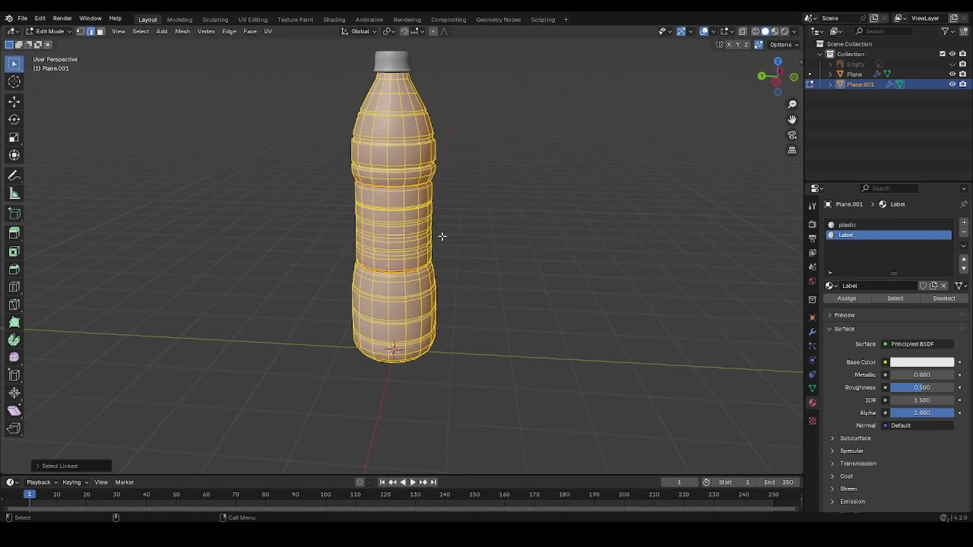
left_click(59, 467)
left_click(130, 422)
left_click(152, 441)
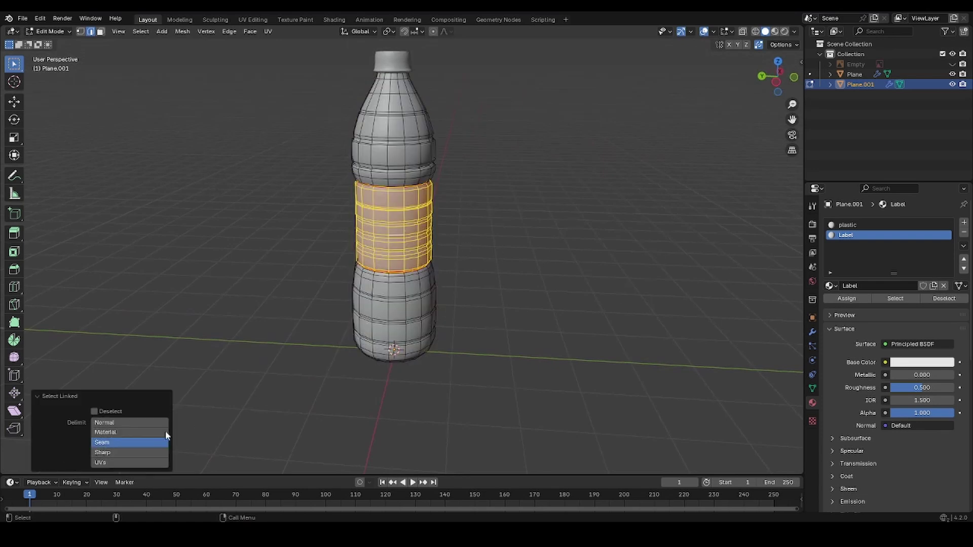
left_click(855, 300)
key("Tab")
scroll(412, 230, "up", 3)
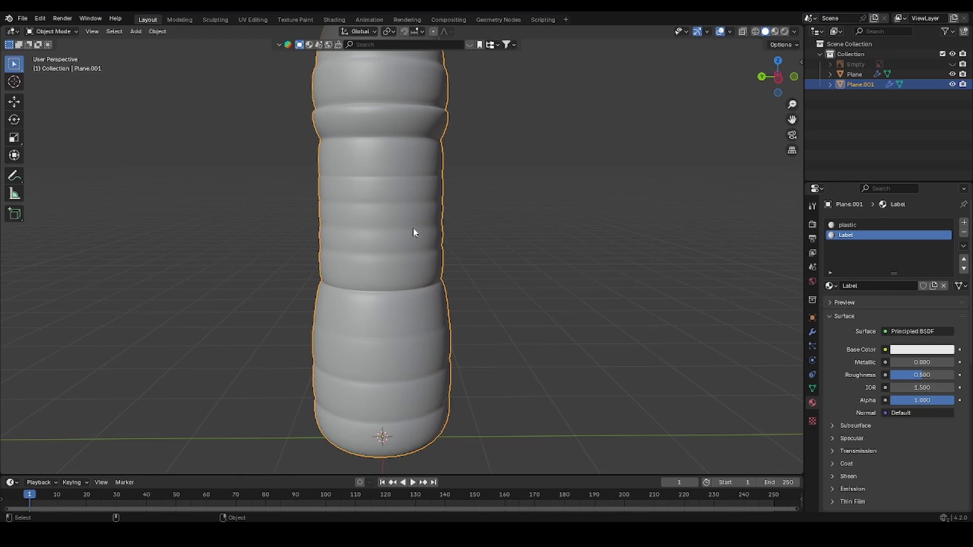
Scale the cap and bottle body together by about 1.1 in X and Y, excluding the Z axis
left_click(778, 77)
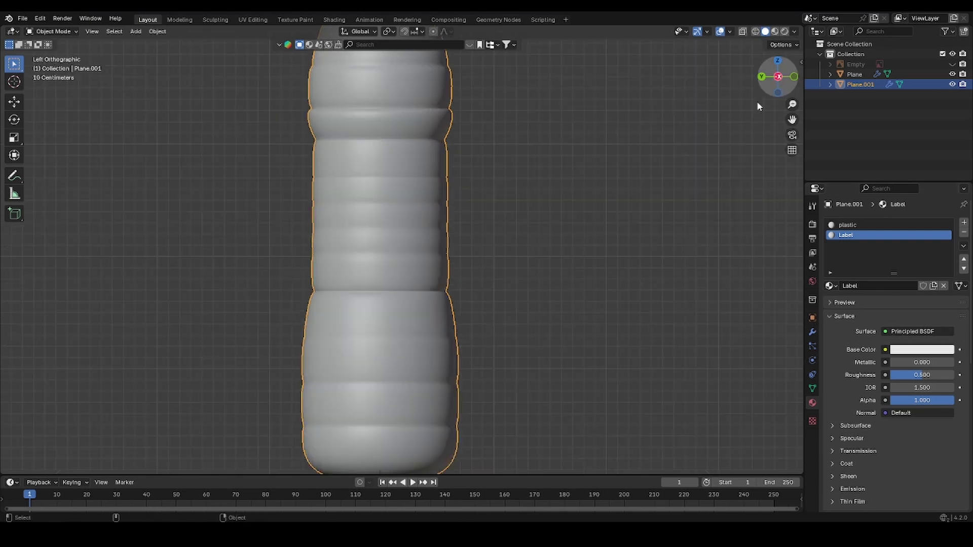
scroll(420, 194, "down", 3)
left_click(386, 138, "shift")
key("s")
key("shift+z")
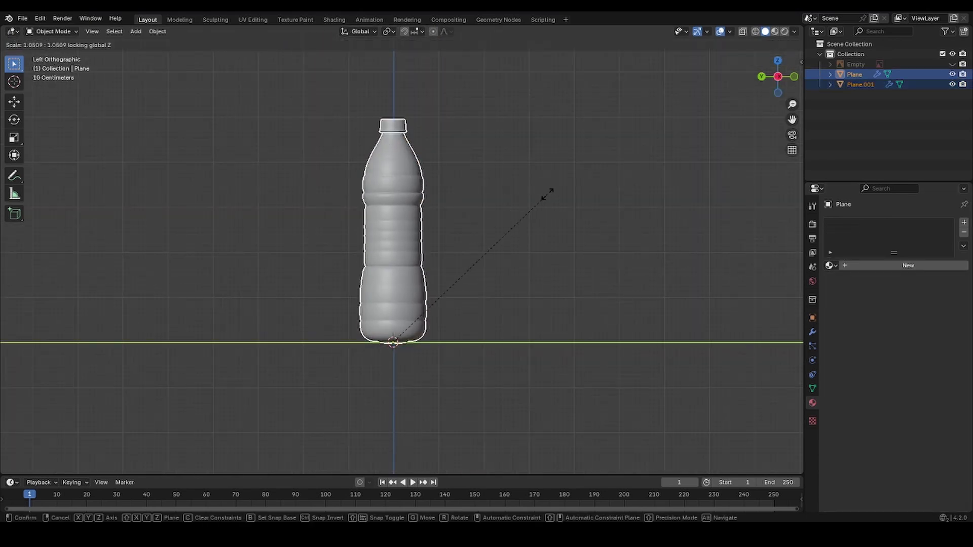
left_click(569, 200)
key("Tab")
key("Tab")
left_click(440, 248)
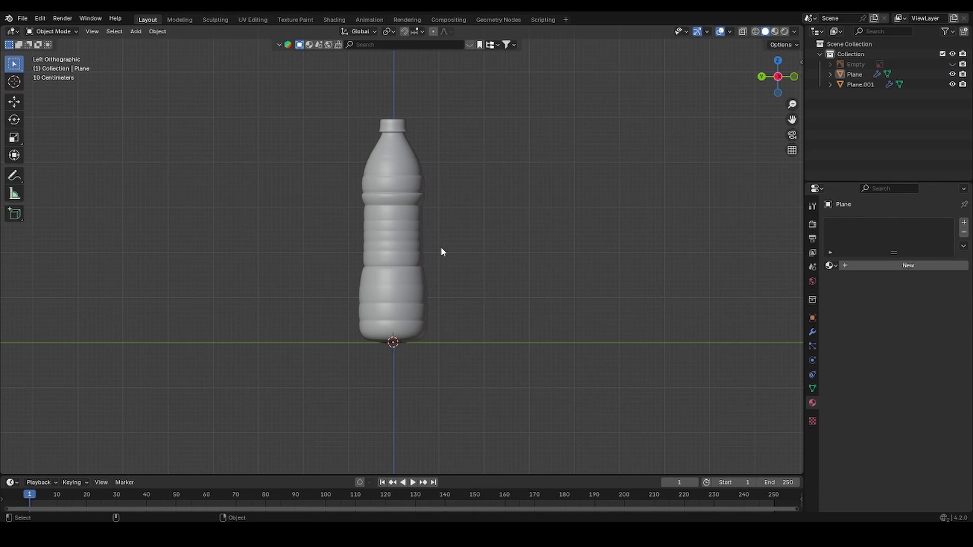
Reopen the bottle body in Edit Mode and use an Image Texture as the Label material's Base Color
middle_click_drag(440, 248, 427, 262)
scroll(389, 260, "up", 2)
left_click(391, 257)
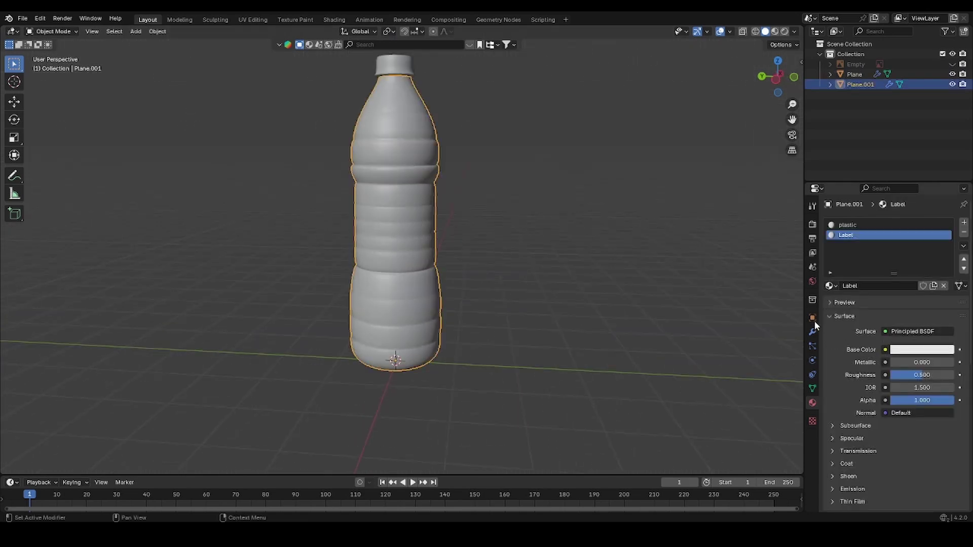
key("Tab")
left_click(885, 362)
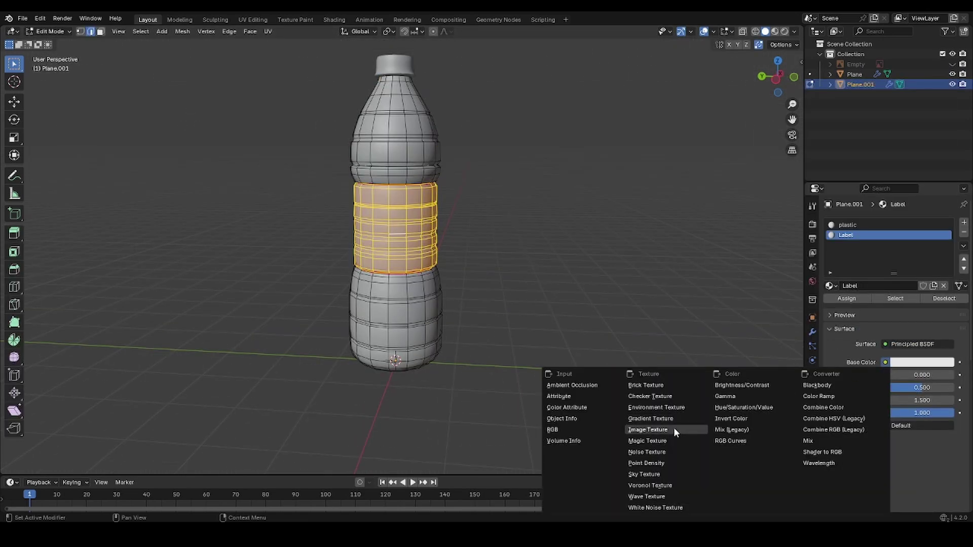
left_click(648, 430)
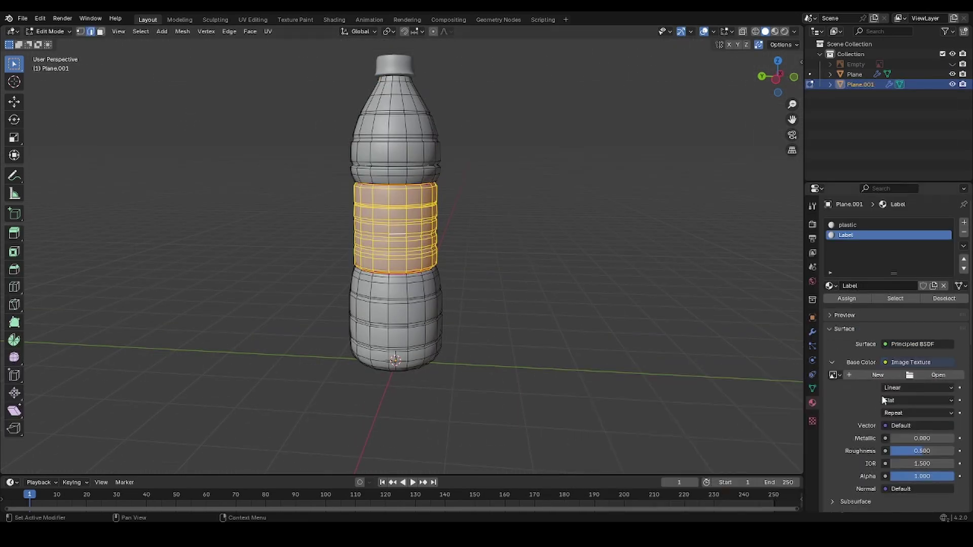
left_click(818, 31)
Load the ChatGPT PNG image from the Downloads folder into the Label material's Image Texture
left_click(923, 376)
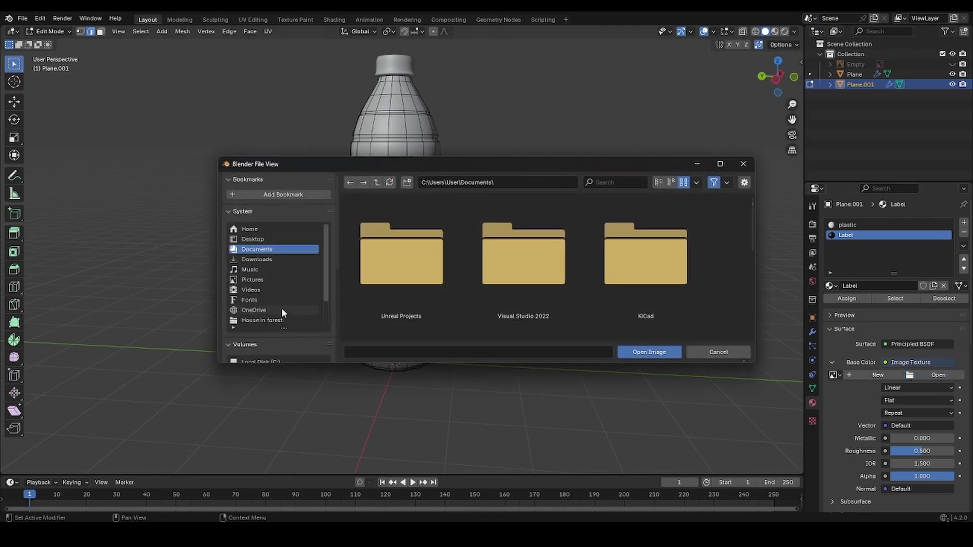
left_click(256, 259)
scroll(503, 269, "down", 2)
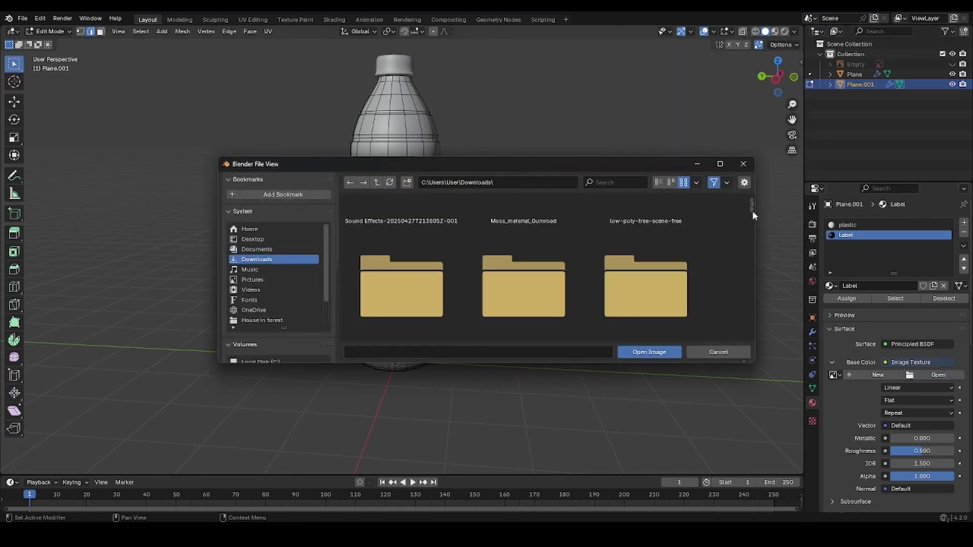
scroll(743, 248, "down", 5)
double_click(420, 239)
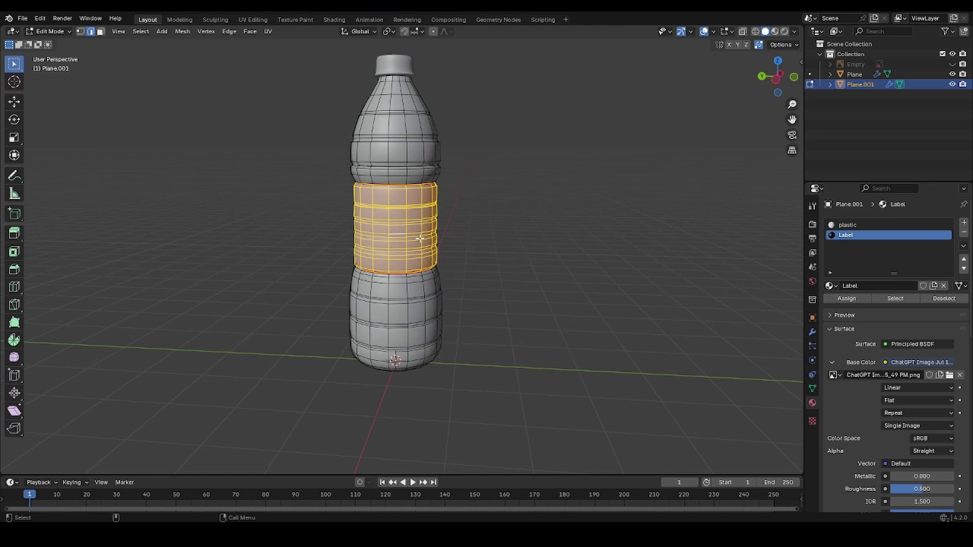
Widen the Outliner and Properties areas, enlarge the Outliner's height, and display the bottle in Material Preview shading
scroll(598, 294, "down", 2)
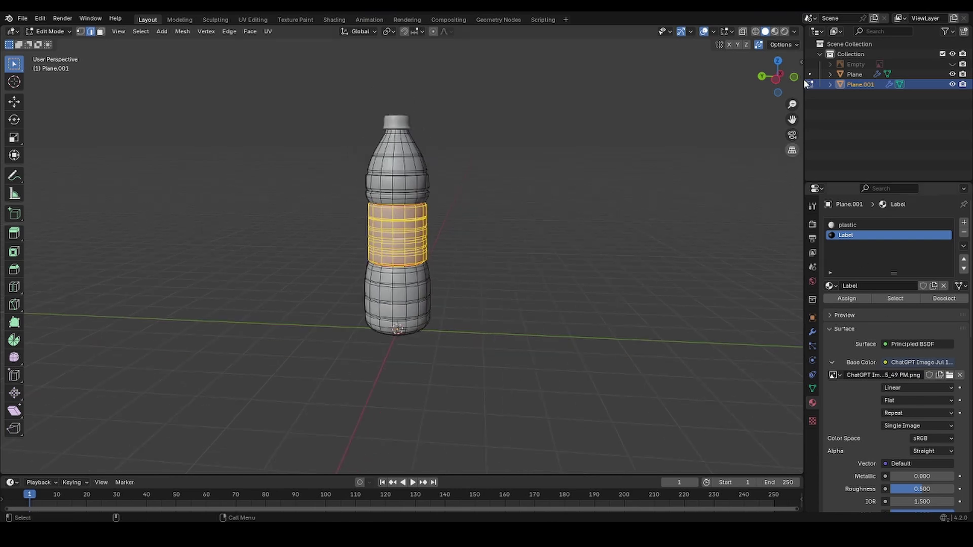
left_click_drag(803, 79, 733, 74)
left_click_drag(763, 180, 762, 210)
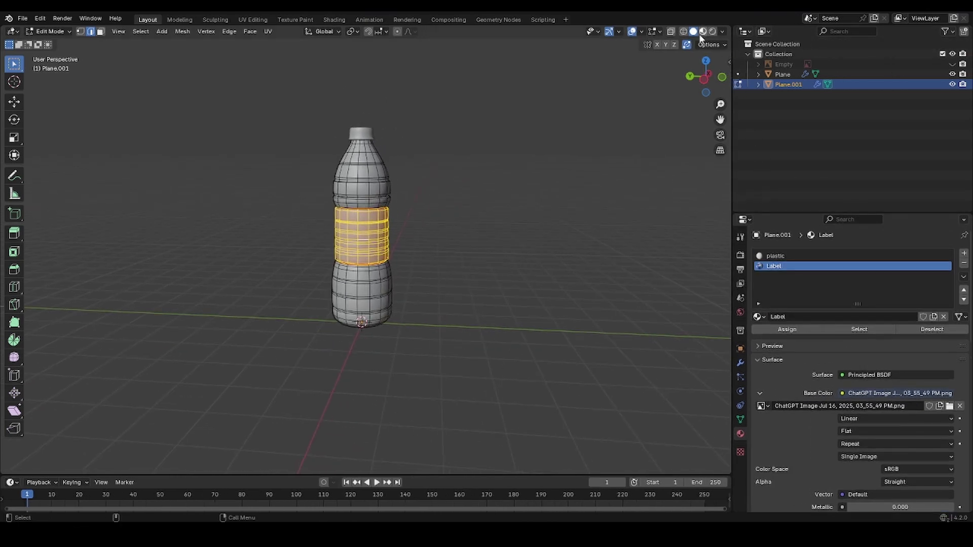
left_click(703, 31)
scroll(556, 108, "up", 3)
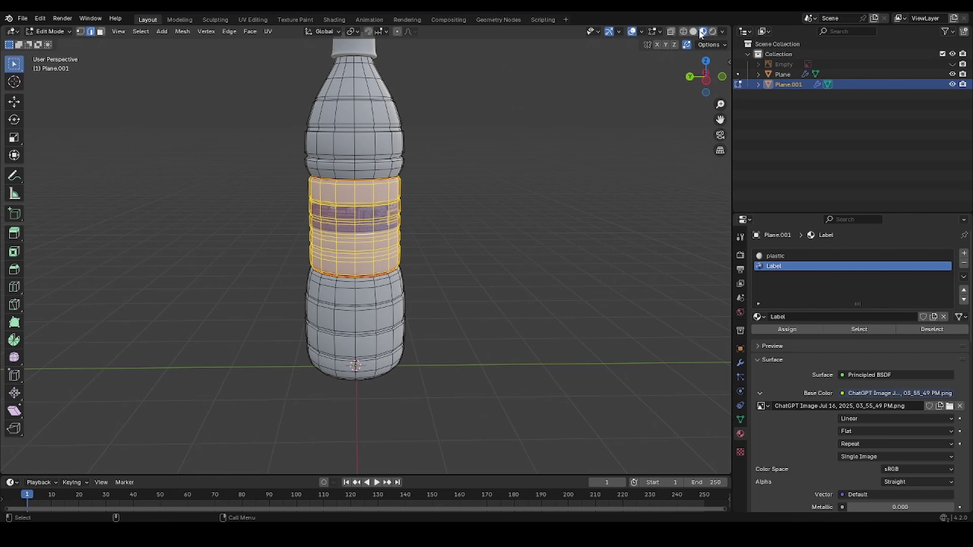
scroll(368, 251, "up", 2)
middle_click_drag(373, 248, 345, 248)
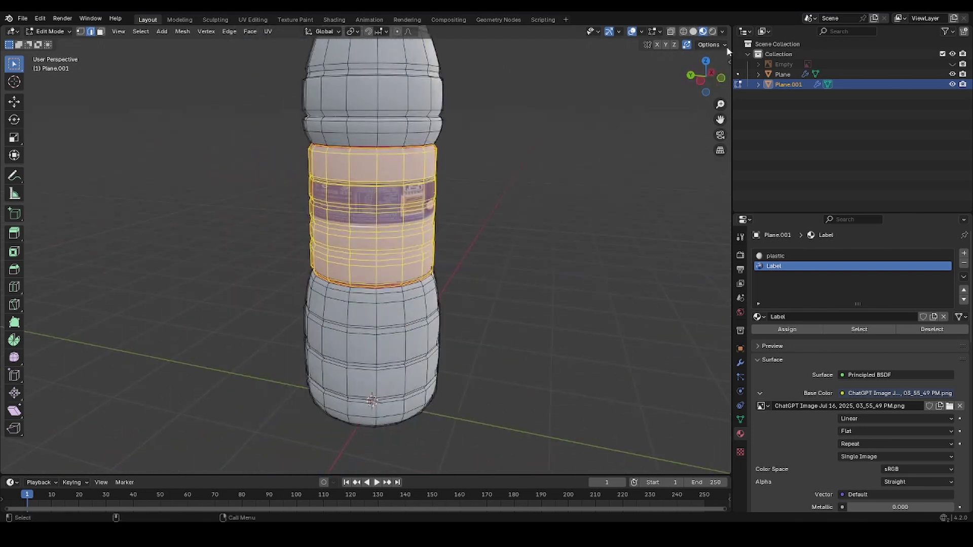
Change the Outliner area to the UV Editor and widen it to show the whole label image
left_click(745, 31)
left_click(402, 83)
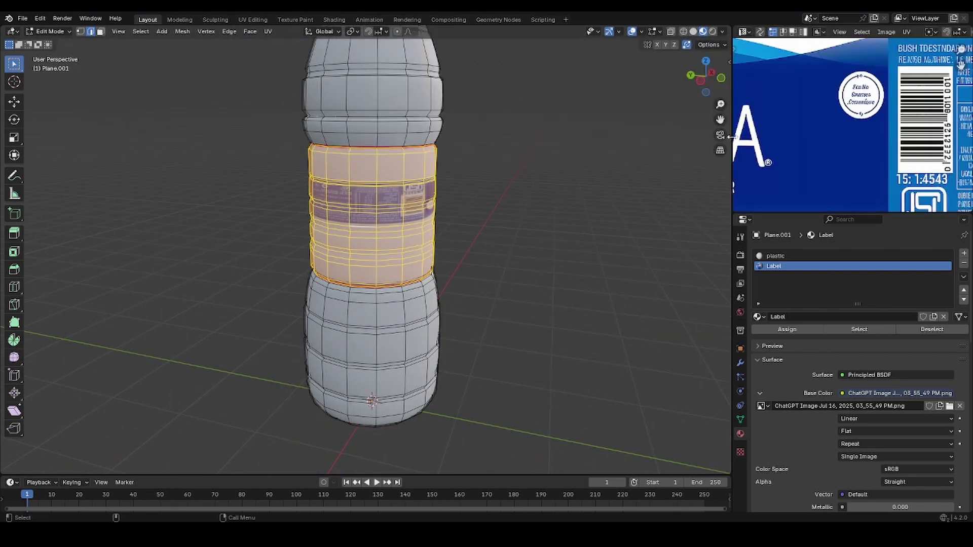
left_click_drag(730, 137, 632, 136)
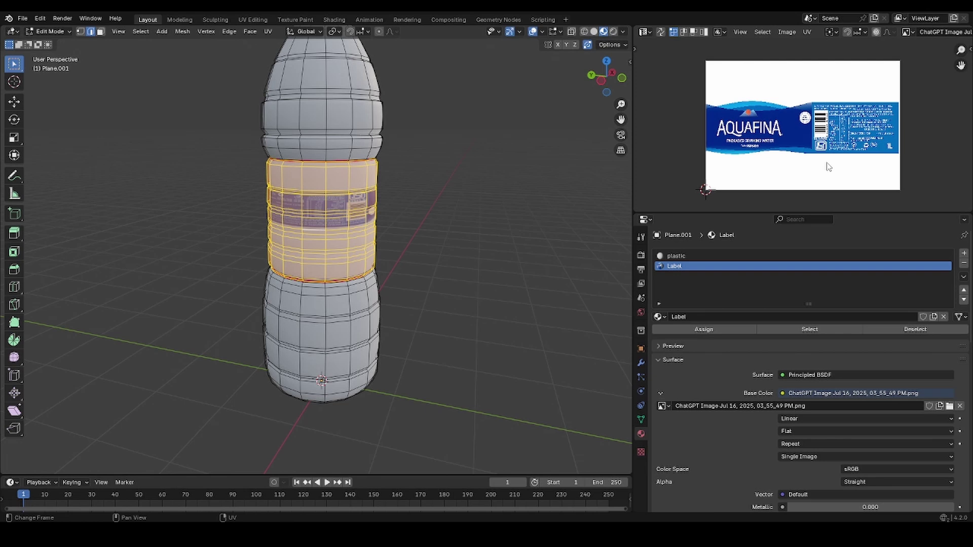
scroll(825, 157, "up", 2)
UV-map the selected label faces with Sphere Projection from the left orthographic view
key("Tab")
key("Tab")
scroll(852, 148, "down", 3)
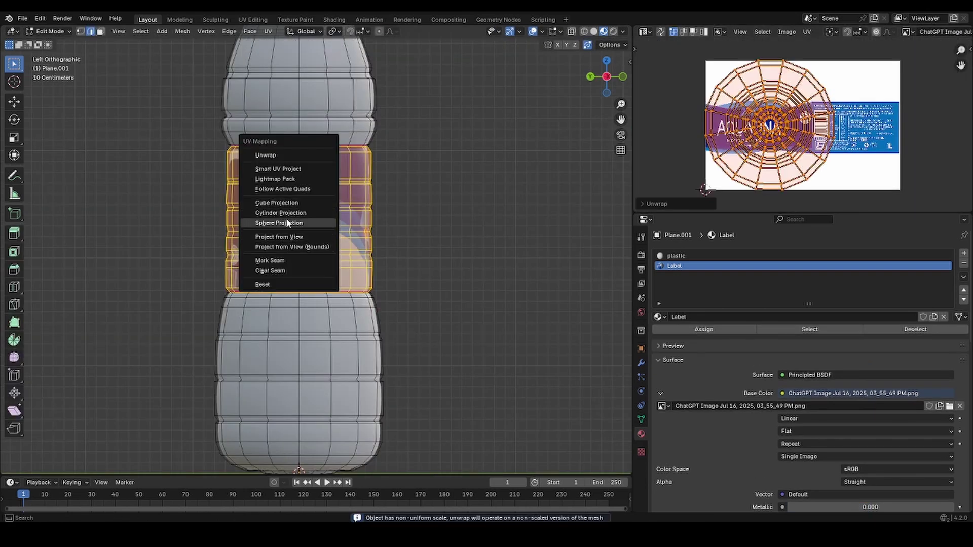
left_click(279, 223)
Scale the label UVs to about 0.78 and move them toward the left edge of the label image
middle_click_drag(493, 198, 405, 203)
key("s")
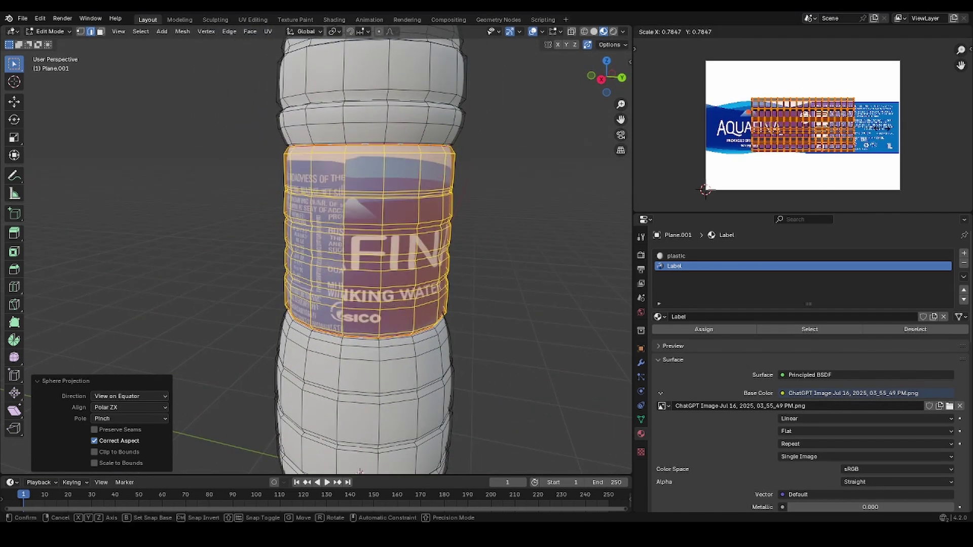
key("Return")
key("g")
left_click(669, 134)
Stretch the label UVs along X to the image's full width and shift them along X to line up with its edges
scroll(396, 233, "down", 2)
middle_click_drag(380, 236, 334, 252)
key("s")
key("x")
left_click(901, 142)
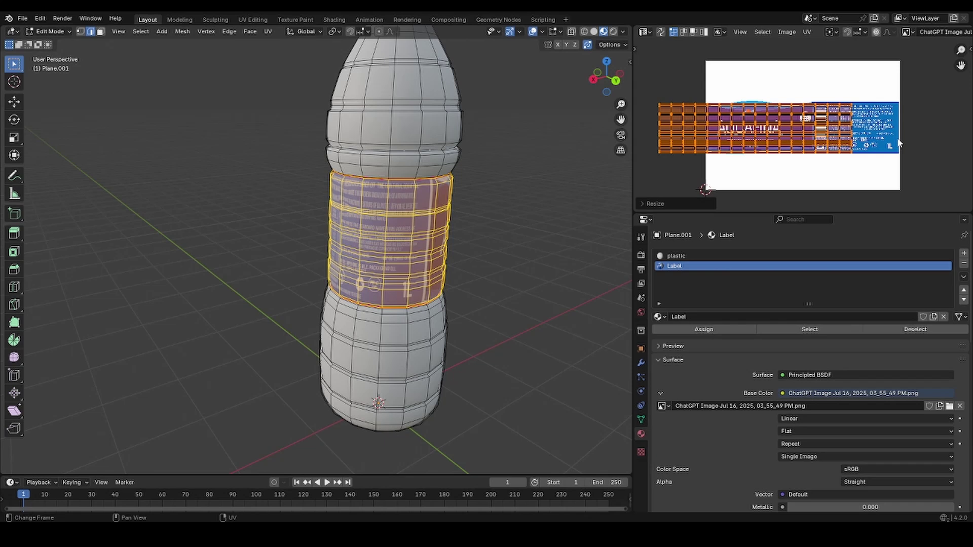
key("g")
key("x")
left_click(946, 137)
key("Tab")
middle_click_drag(370, 272, 468, 270)
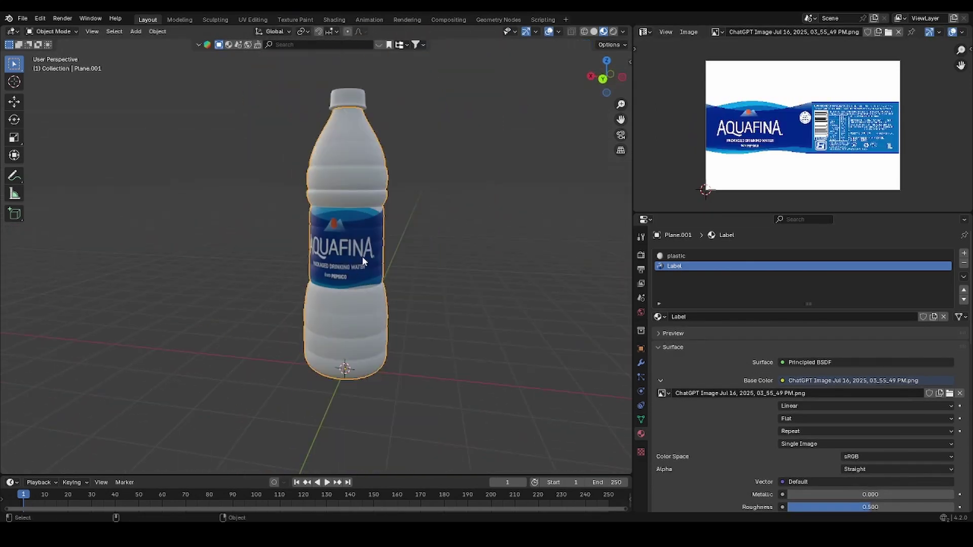
Fit the label UVs to the height of the blue artwork by moving them along Y and scaling about 0.87 along Y
key("Tab")
middle_click_drag(361, 257, 396, 242)
scroll(413, 242, "up", 3)
key("g")
key("y")
left_click(820, 148)
key("s")
key("y")
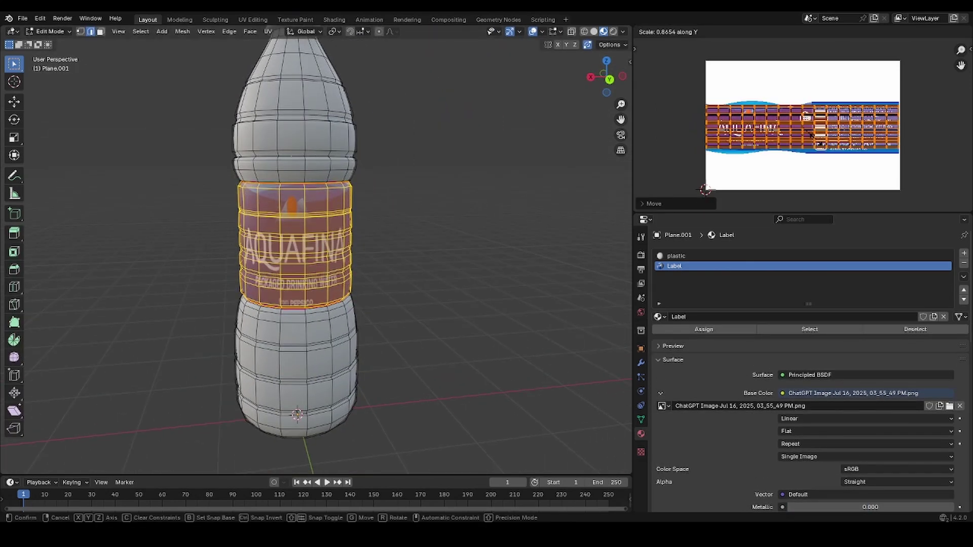
left_click(824, 149)
key("g")
key("y")
left_click(853, 181)
key("Tab")
Apply an Edge Crease to the two edge loops around the cap's lower rim
scroll(327, 229, "down", 2)
middle_click_drag(327, 229, 327, 249)
scroll(469, 249, "up", 2)
middle_click_drag(362, 198, 336, 288)
left_click(314, 99)
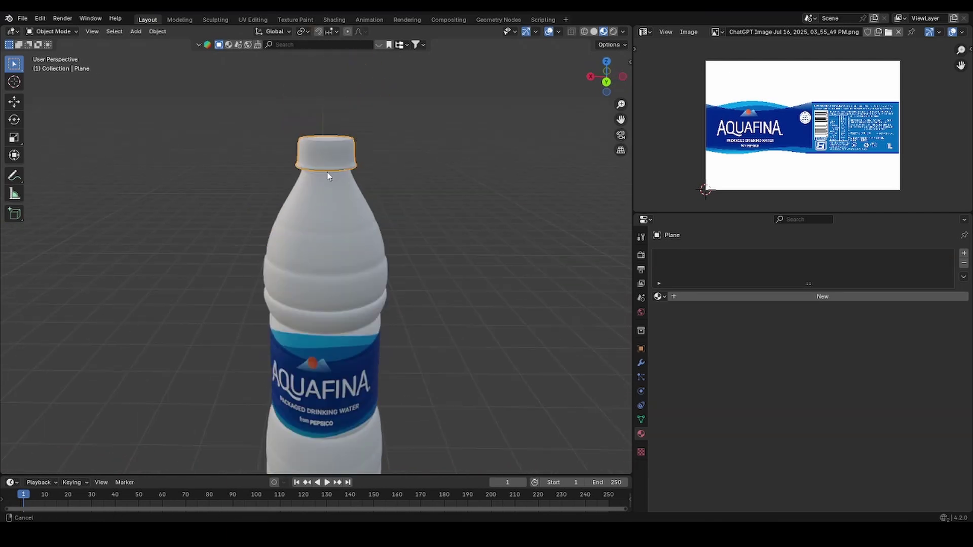
key("Tab")
scroll(363, 237, "up", 6)
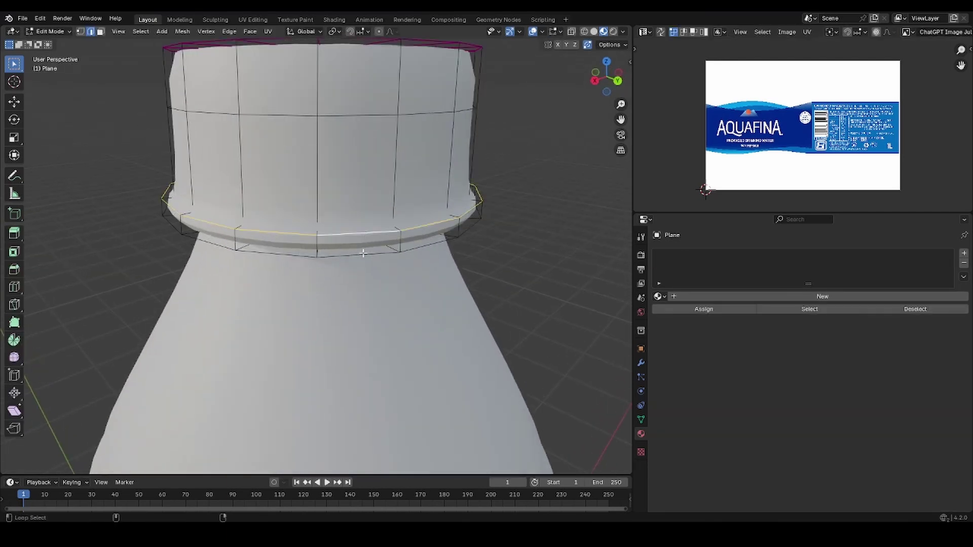
middle_click_drag(365, 244, 380, 256)
middle_click_drag(339, 227, 373, 265)
left_click(343, 220, "alt+shift")
right_click(373, 265)
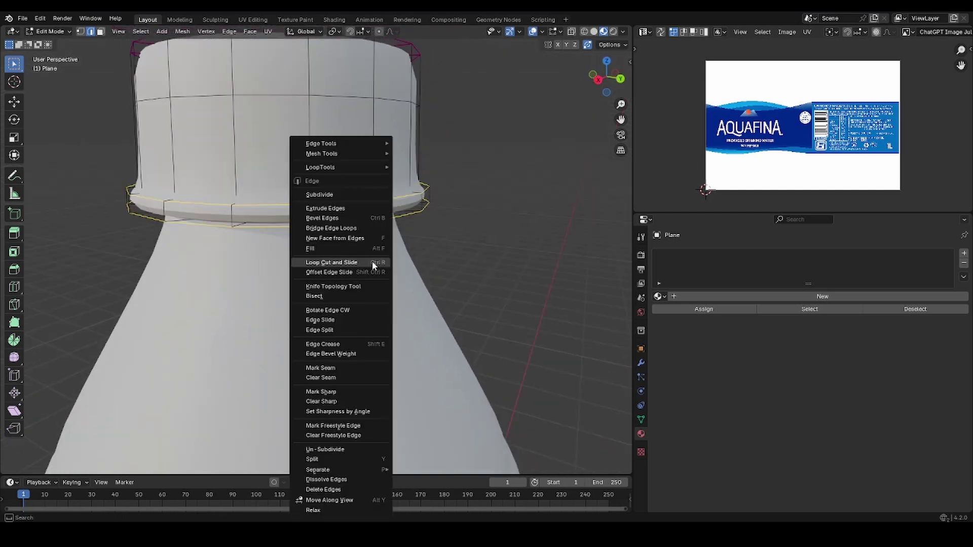
left_click(341, 345)
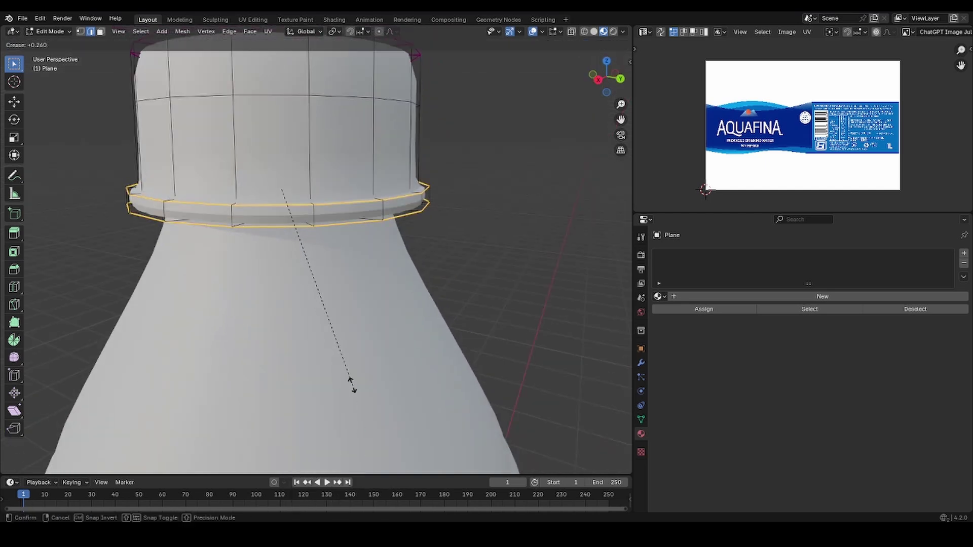
left_click(354, 428)
key("Tab")
right_click(358, 230)
left_click(358, 230)
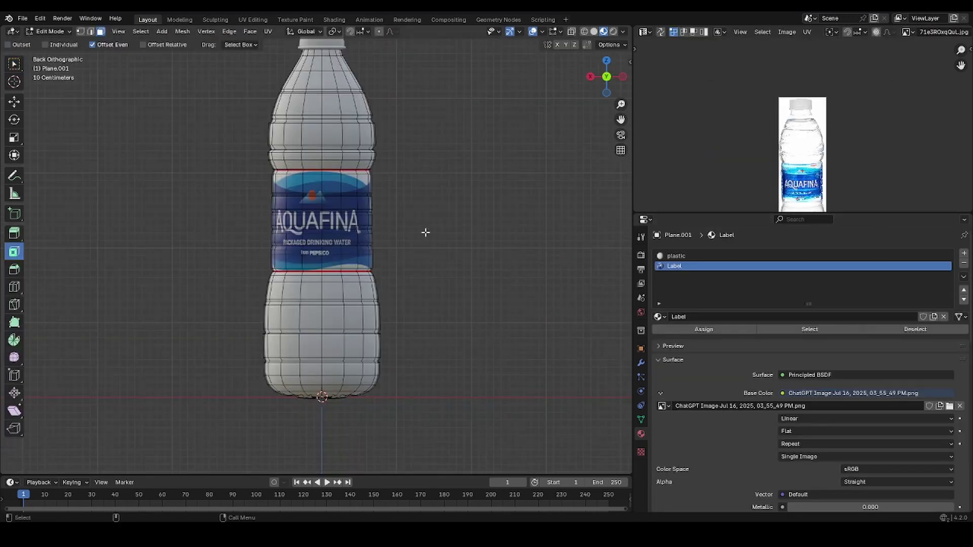
Add a Solidify modifier to the bottle body below its Subdivision modifier
key("a")
key("c")
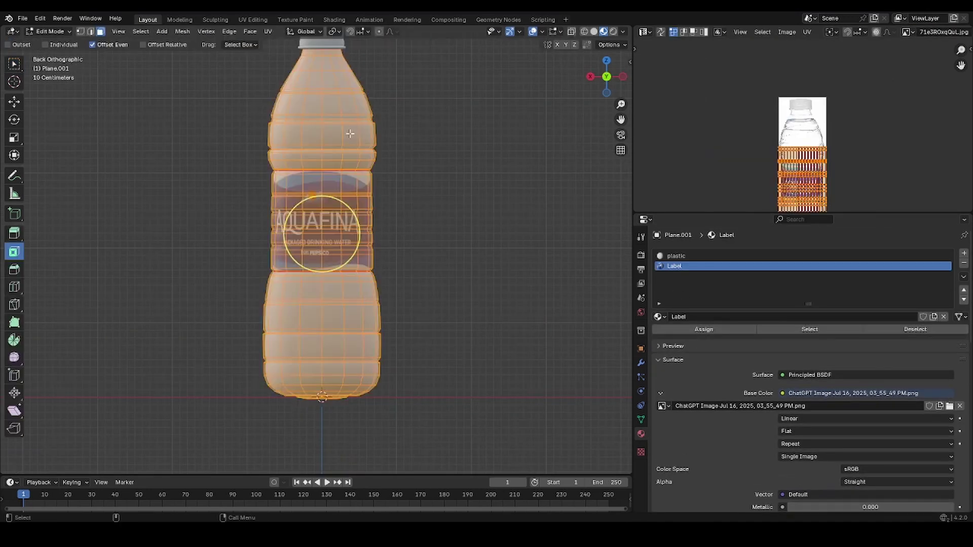
key("Tab")
left_click(641, 363)
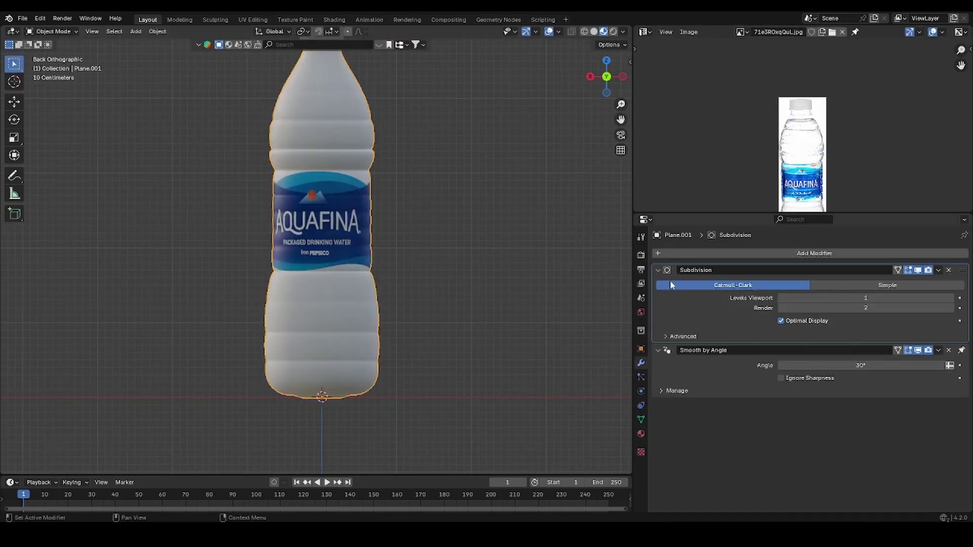
key("Tab")
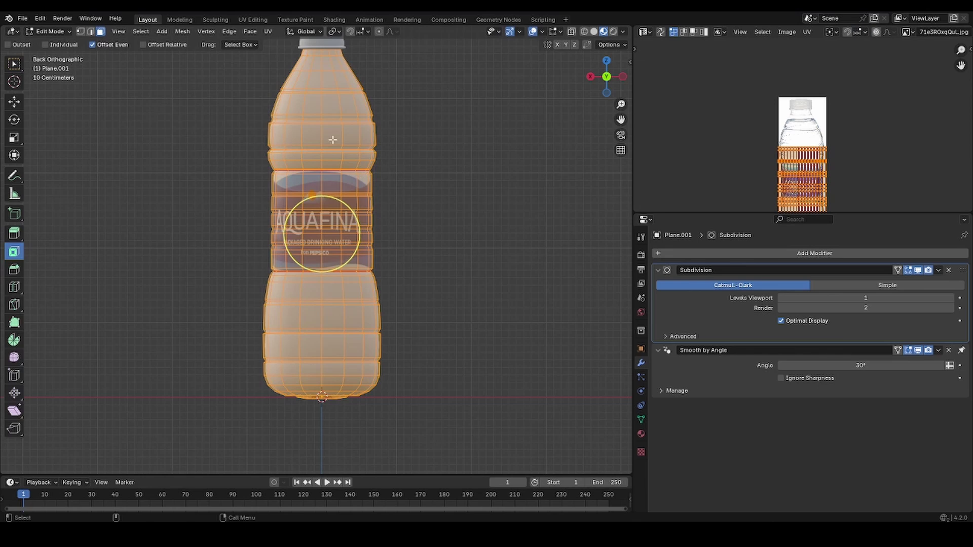
left_click(694, 253)
type("ن")
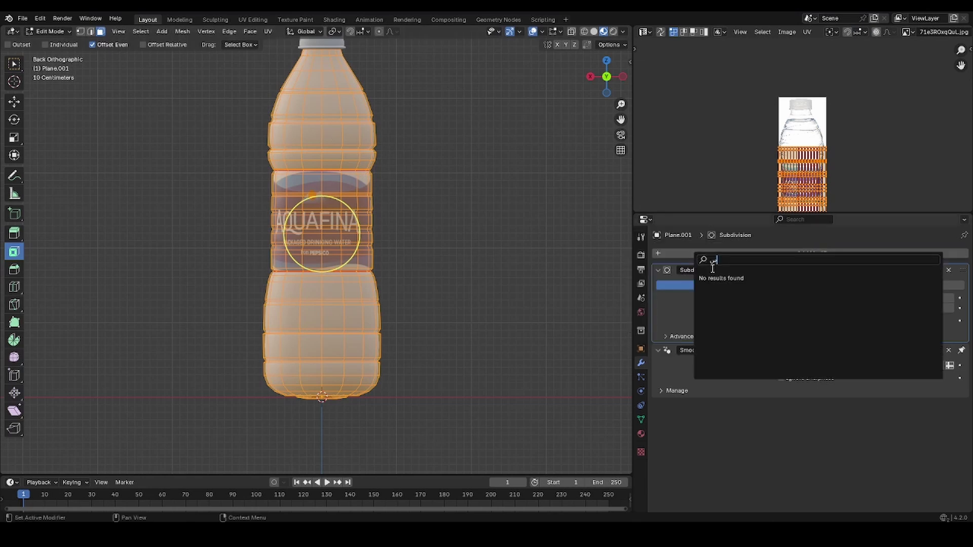
key("BackSpace")
key("super+space")
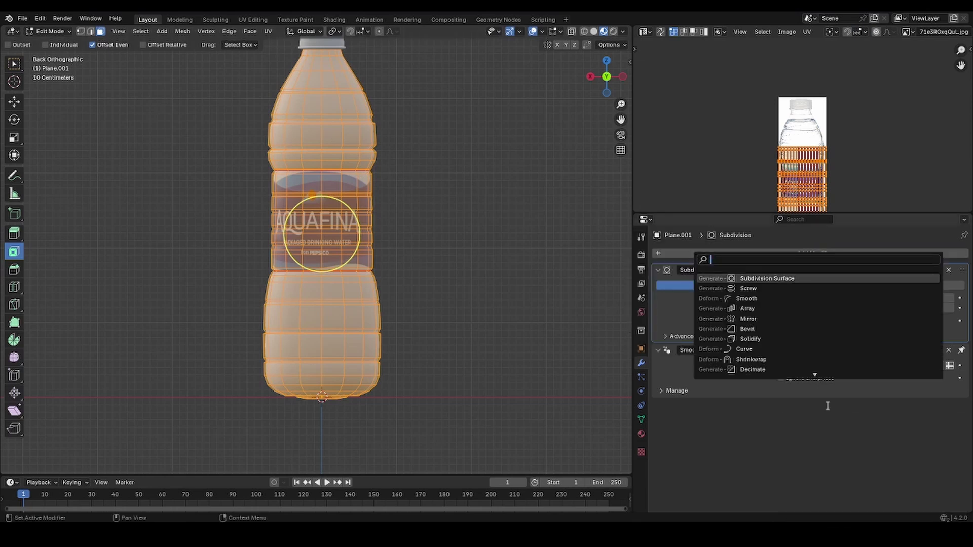
type("s")
left_click(750, 309)
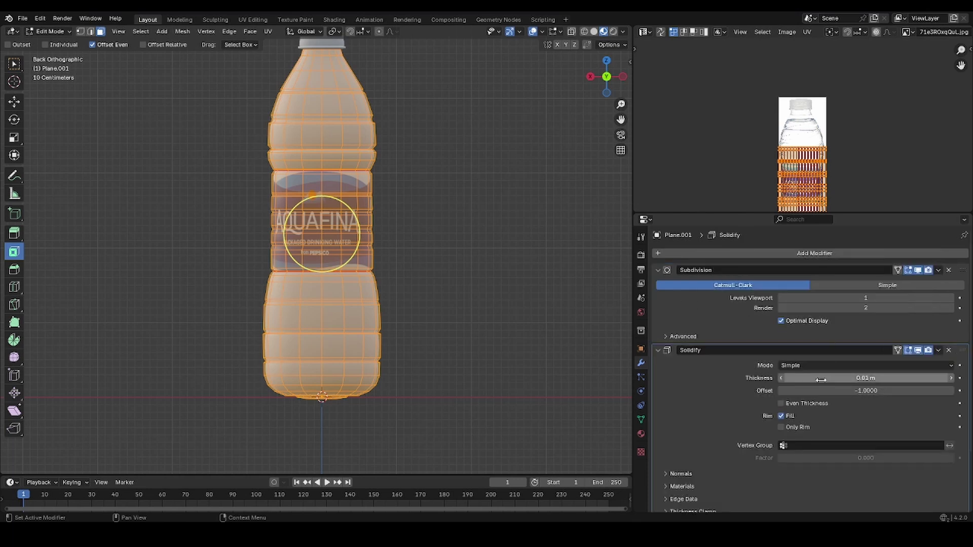
Adjust the Solidify modifier's thickness on the bottle body
key("Tab")
key("Tab")
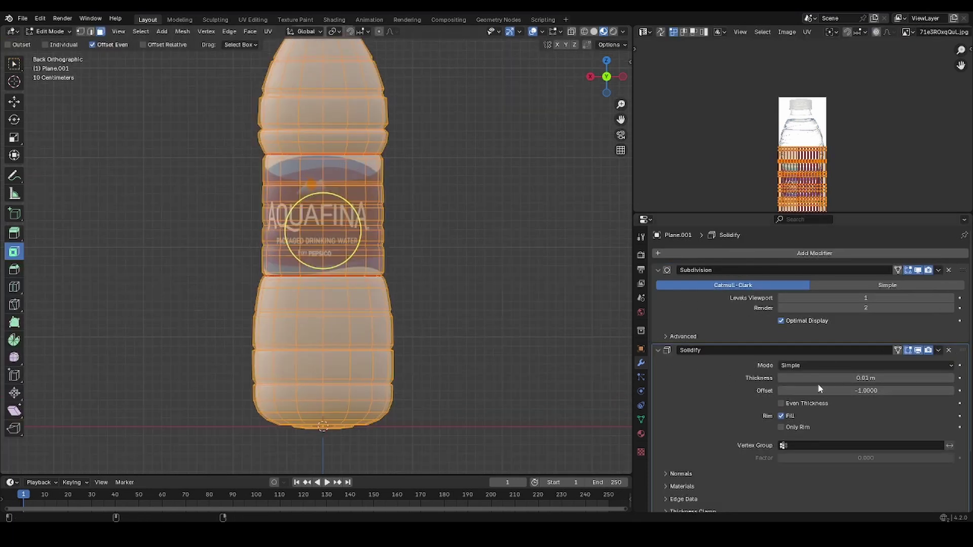
left_click_drag(820, 378, 836, 378)
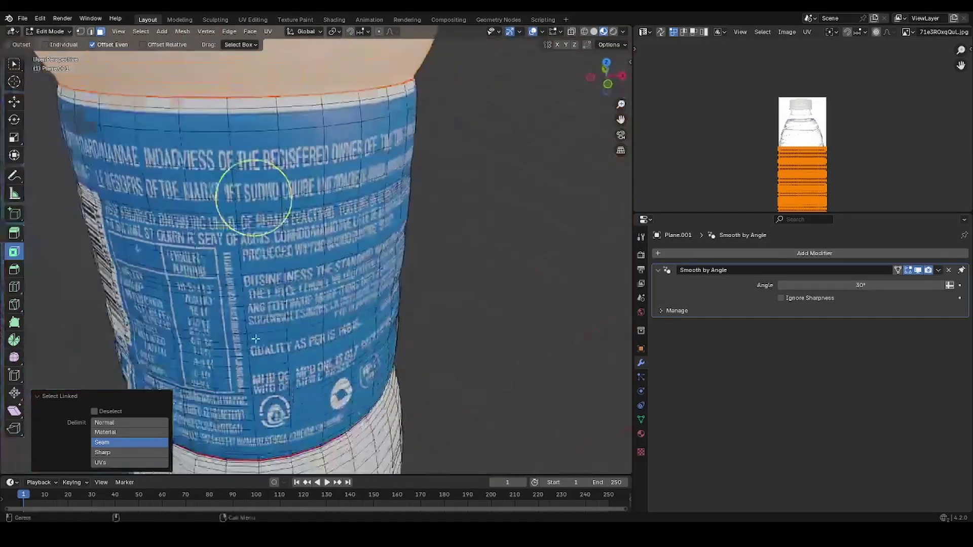
Select the linked upper section of the bottle body and hide the rest of its mesh
scroll(328, 284, "up", 6)
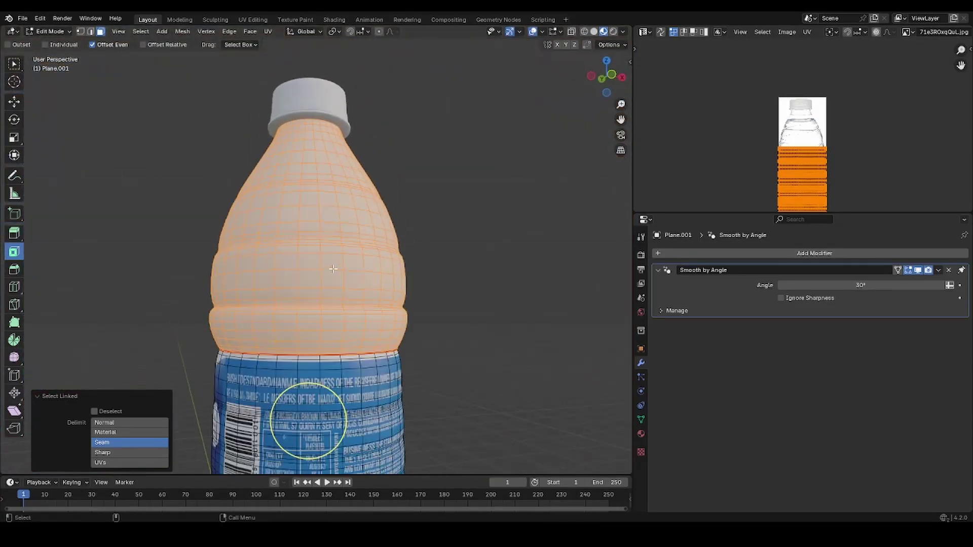
scroll(336, 274, "down", 4)
scroll(312, 293, "up", 3)
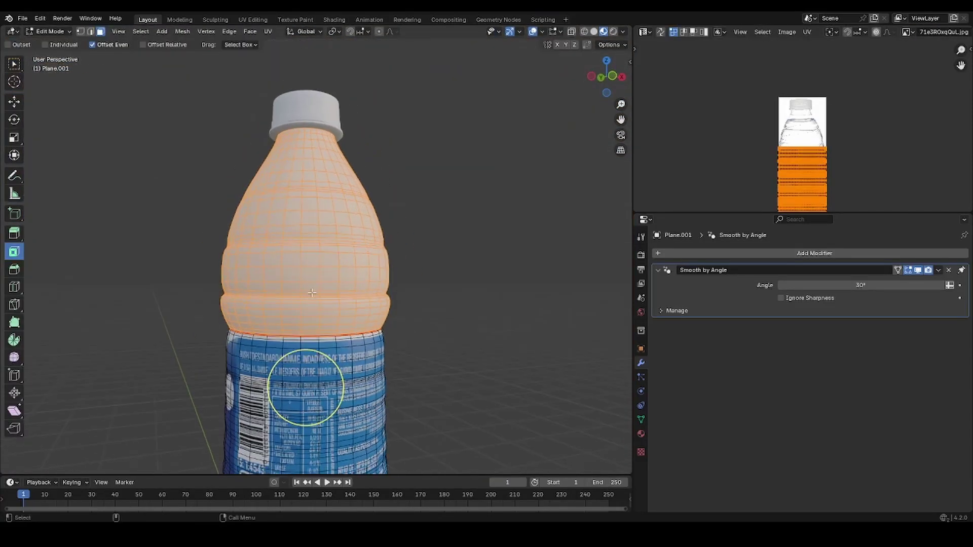
scroll(310, 291, "down", 1)
scroll(310, 291, "up", 2)
middle_click_drag(325, 269, 310, 292)
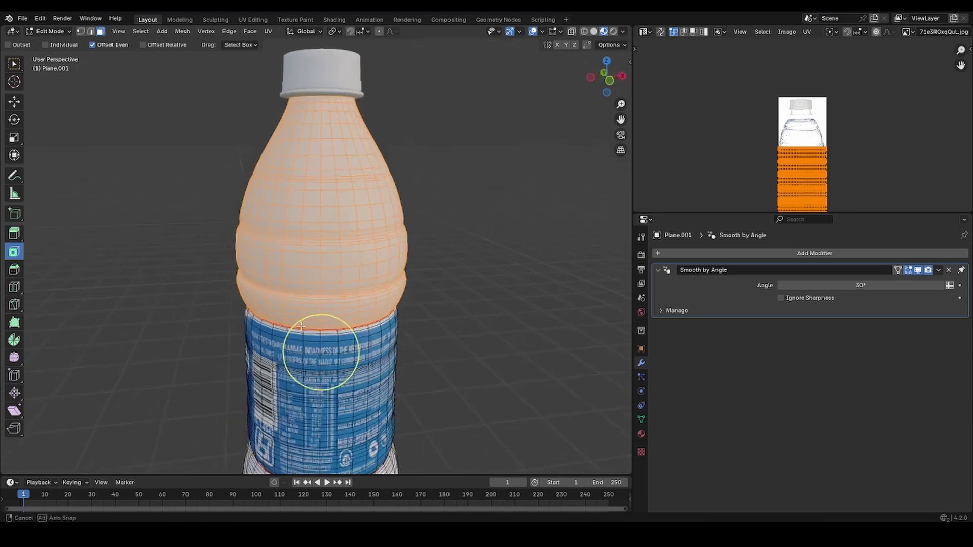
left_click(326, 264)
key("l")
key("KP_Divide")
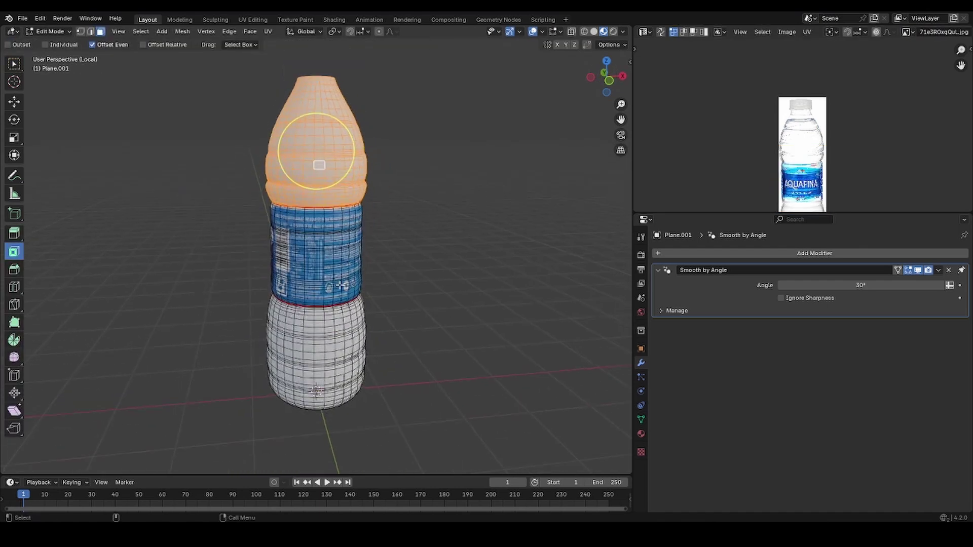
key("KP_Divide")
key("alt+h")
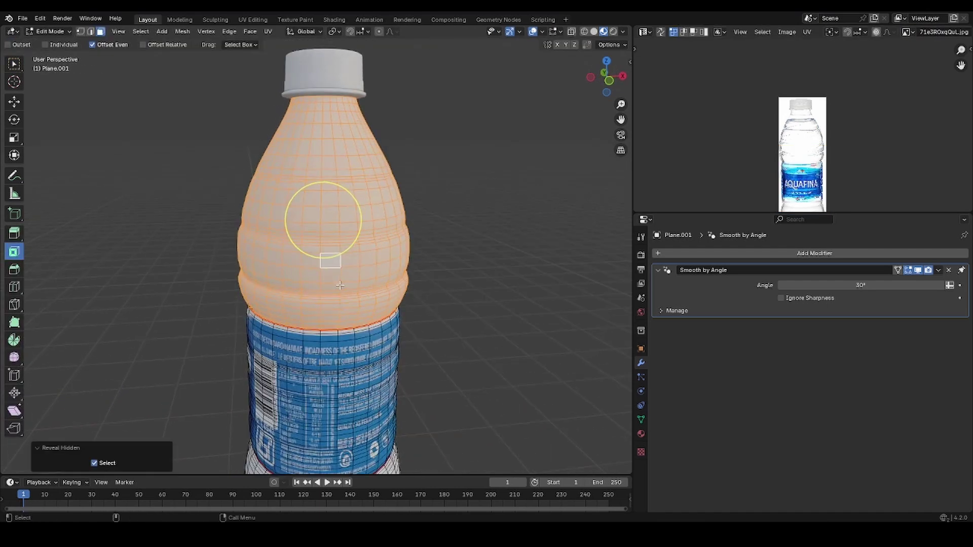
key("ctrl+i")
key("h")
Mark the edge loop around the bottle's neck opening as a seam
middle_click_drag(340, 285, 315, 284)
left_click(270, 248)
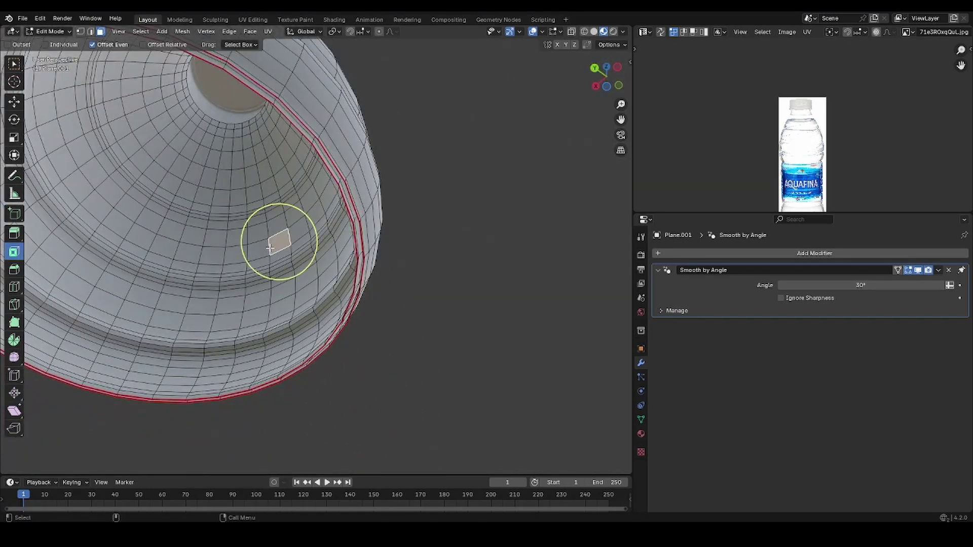
key("k")
key("Escape")
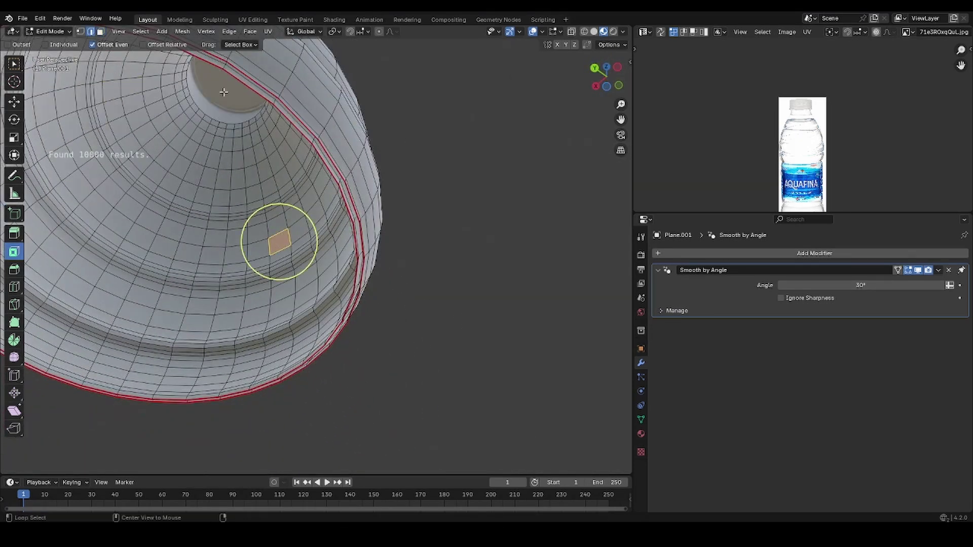
middle_click_drag(223, 91, 251, 207)
key("ctrl+e")
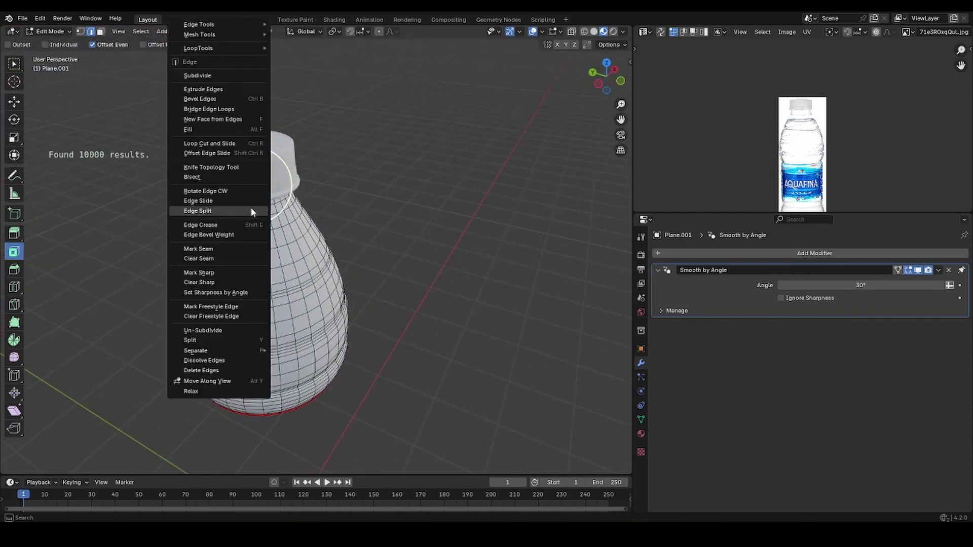
left_click(221, 249)
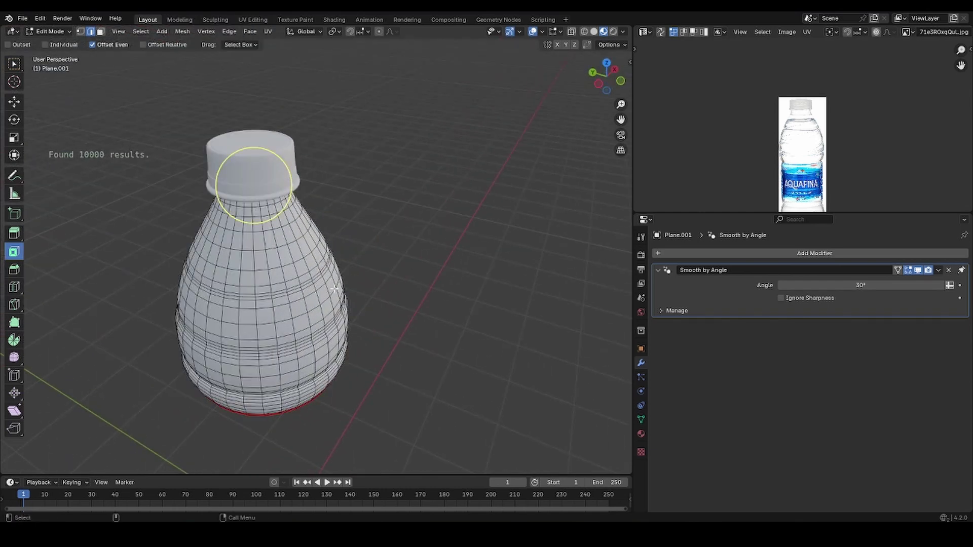
Test the linked selection of the upper shell bounded by the neck seam, and reveal the hidden parts of the body
key("alt+a")
key("l")
middle_click_drag(334, 289, 332, 253)
key("alt+a")
scroll(373, 384, "down", 1)
key("alt+h")
Try selecting the linked upper, label and lower sections of the bottle body together
key("alt+a")
key("l")
key("l")
key("l")
scroll(322, 203, "down", 3)
middle_click_drag(332, 253, 348, 262, "shift")
key("ctrl+z")
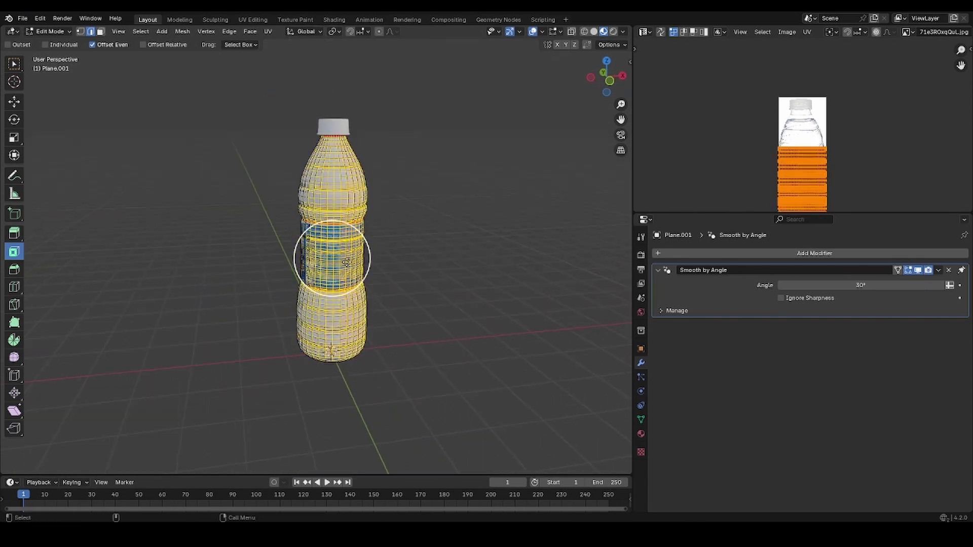
Deselect the whole mesh and open the bottle body's material settings
key("alt+a")
scroll(346, 262, "up", 3)
left_click(641, 434)
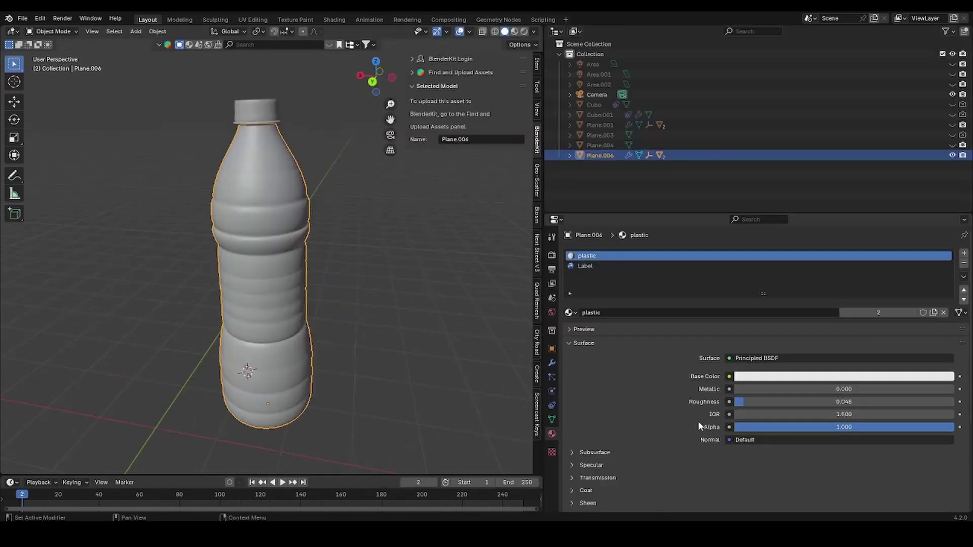
Change the bottle's plastic material to a Glass BSDF surface with a roughness of 0.046
left_click(747, 359)
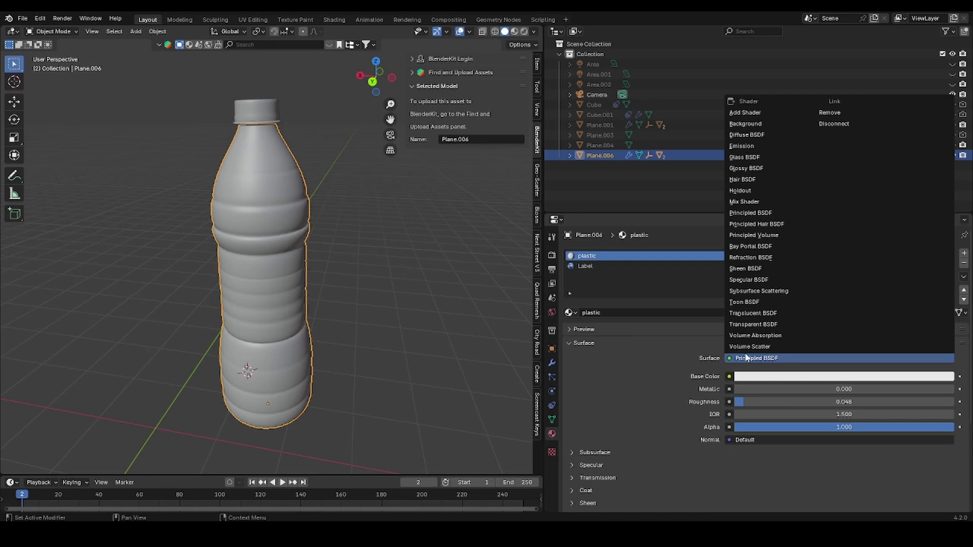
left_click(745, 157)
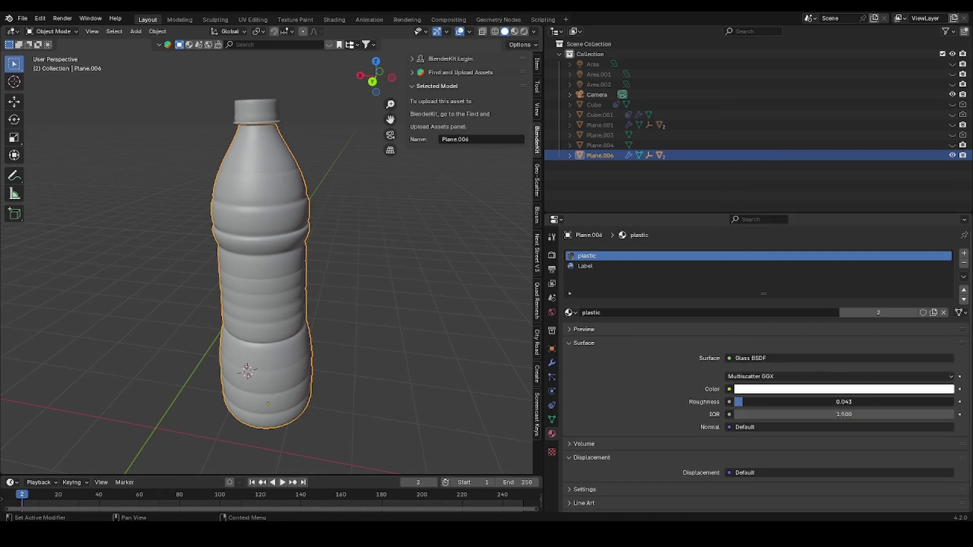
left_click_drag(739, 402, 741, 402)
left_click(481, 332)
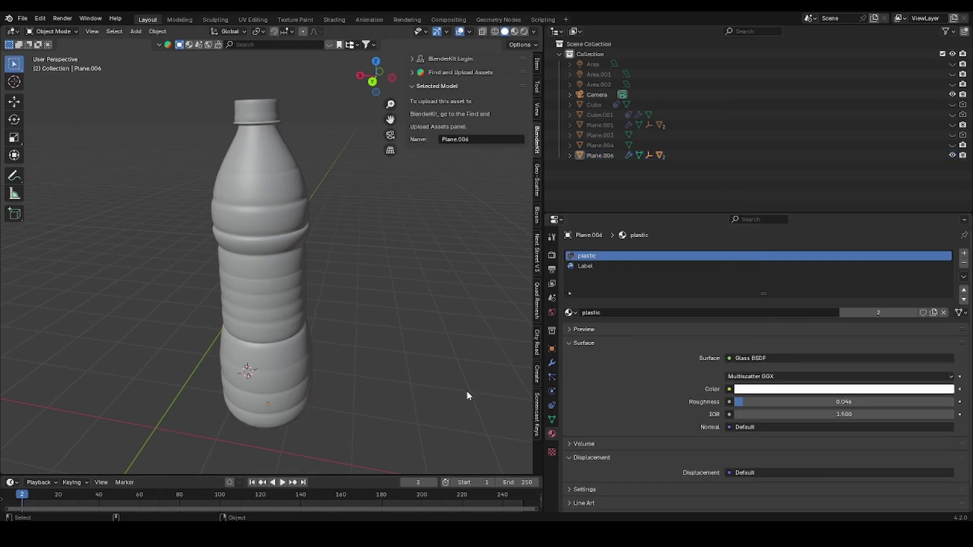
Duplicate the bottle body in place
left_click(287, 216)
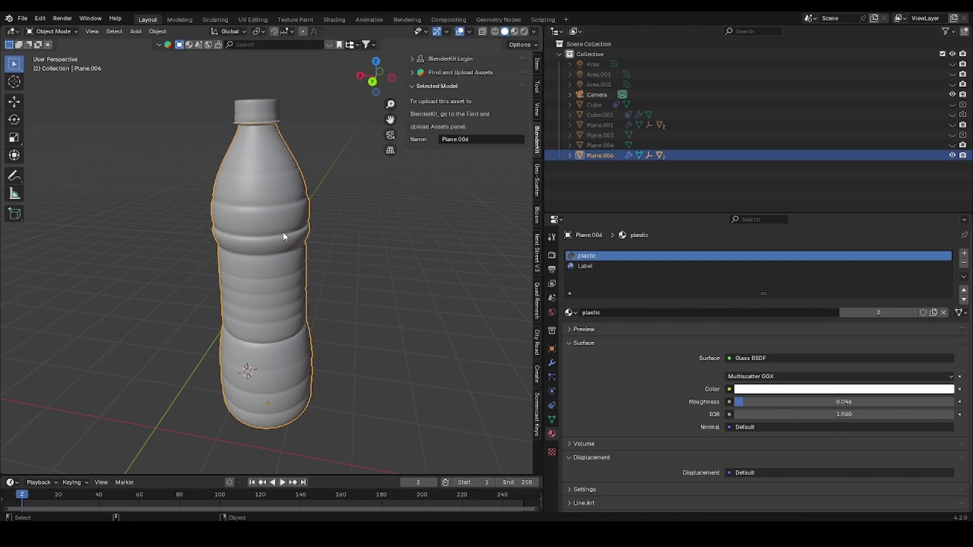
middle_click_drag(284, 232, 350, 232)
key("shift+d")
right_click(350, 230)
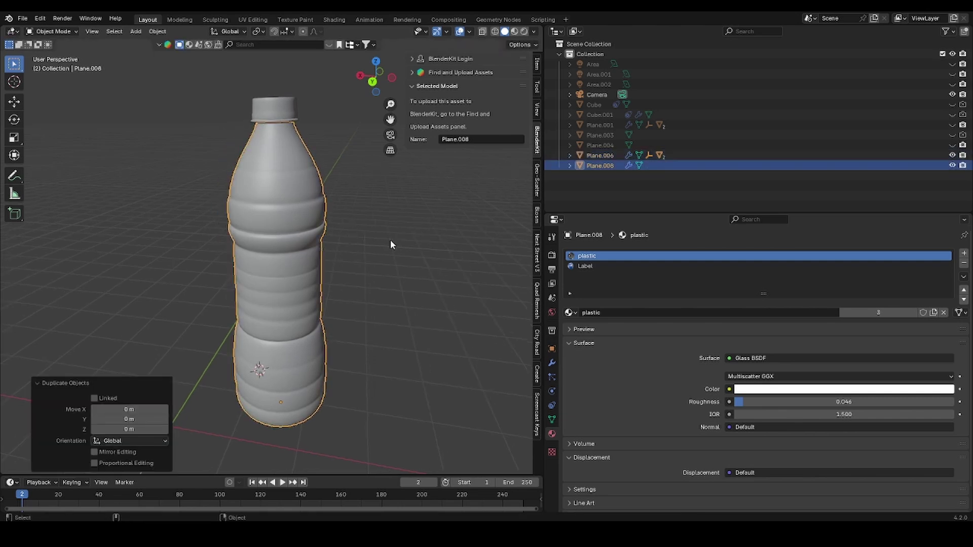
Shrink the duplicate body in X and Y only, scaling by 0.968 and again by 0.983, to fit inside the bottle
key("s")
key("shift+z")
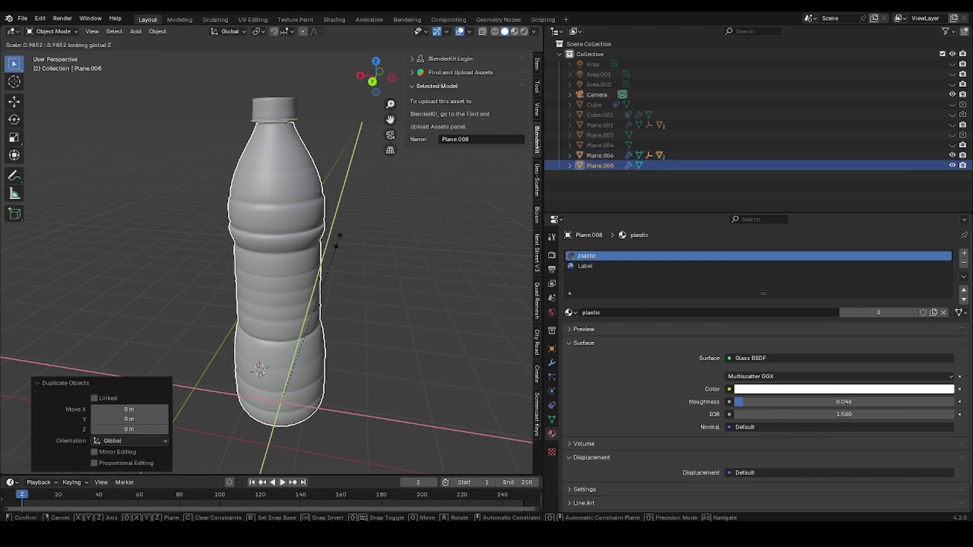
left_click(374, 248)
mouse_move(374, 248)
middle_mouse_down()
mouse_move(178, 234)
mouse_move(365, 241)
middle_mouse_up()
key("s")
key("shift+z")
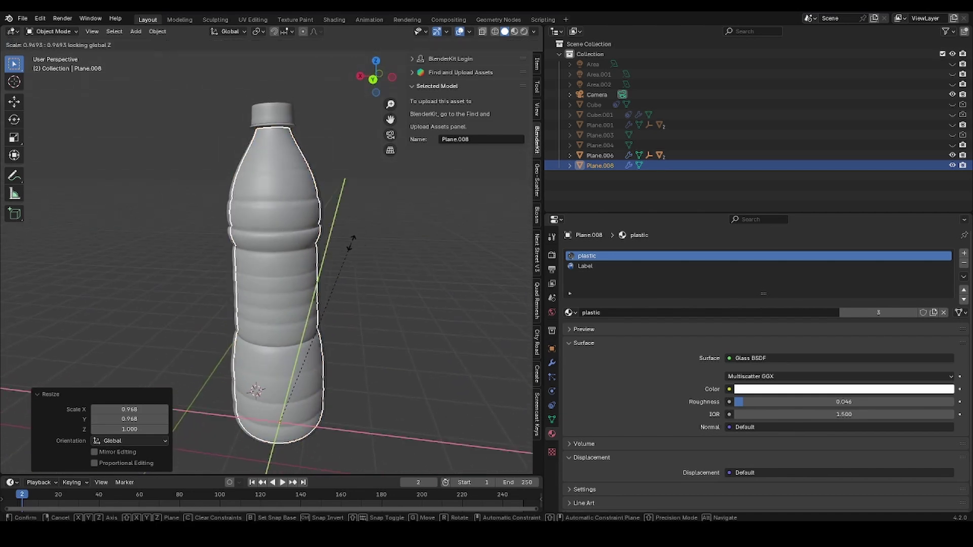
left_click(357, 242)
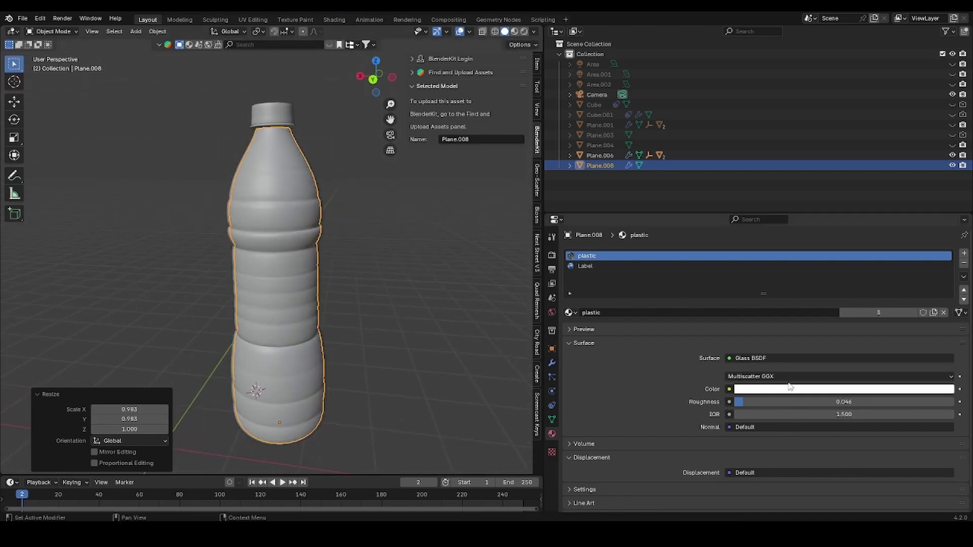
Make the duplicate's plastic material an independent copy and open its colour for editing
left_click(933, 313)
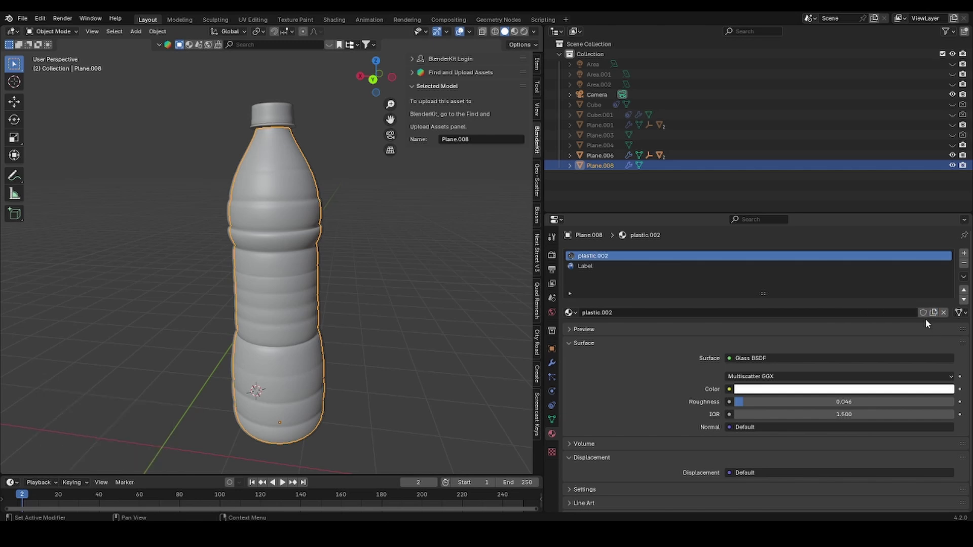
left_click(843, 389)
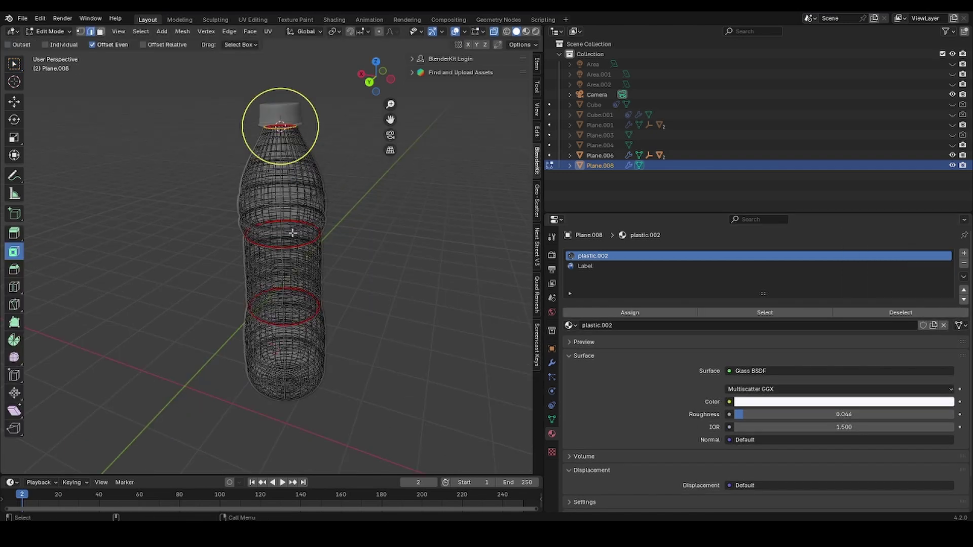
Add a cube at the bottle's neck in Object Mode and scale it up by 1.338
key("Tab")
key("alt+z")
left_click(135, 31)
mouse_move(152, 47)
left_click(233, 54)
key("s")
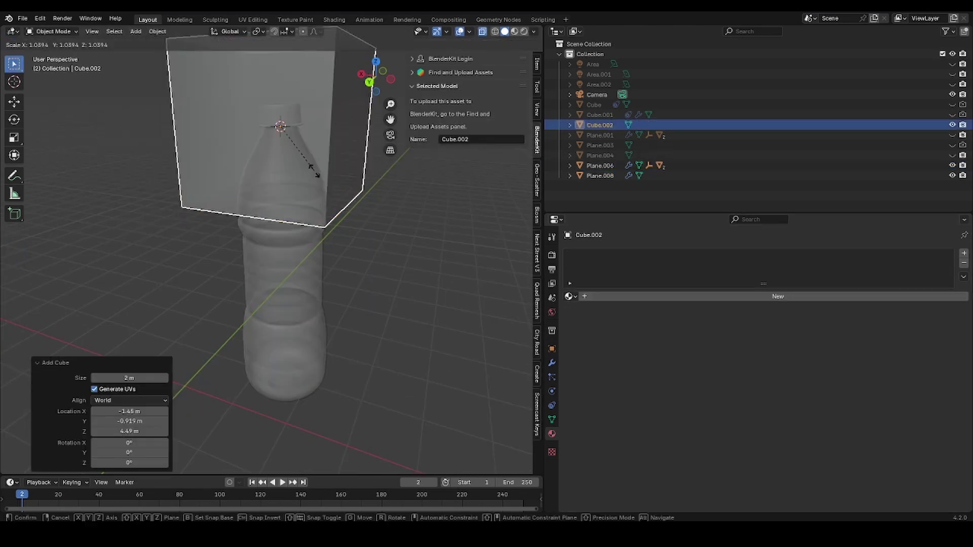
left_click(321, 180)
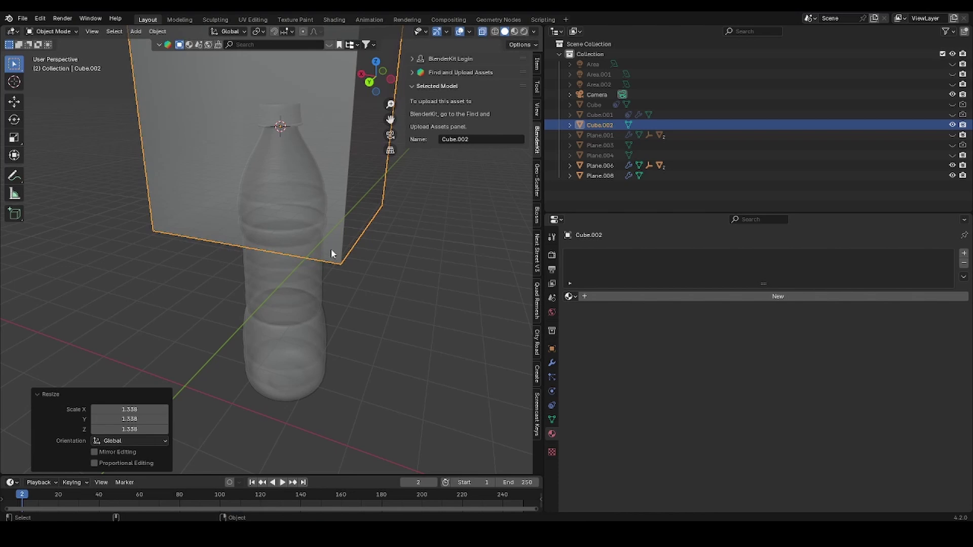
From the back view, widen and flatten the cube over the bottle's upper part, finishing with a Z scale of 0.641
left_click(371, 84)
key("s")
key("z")
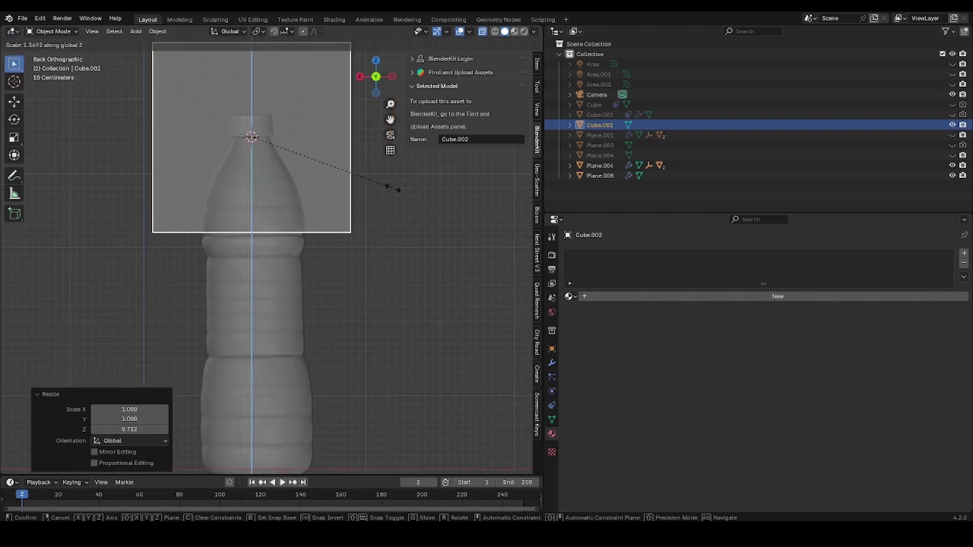
left_click(392, 188)
key("s")
left_click(452, 232)
key("s")
key("z")
left_click(376, 208)
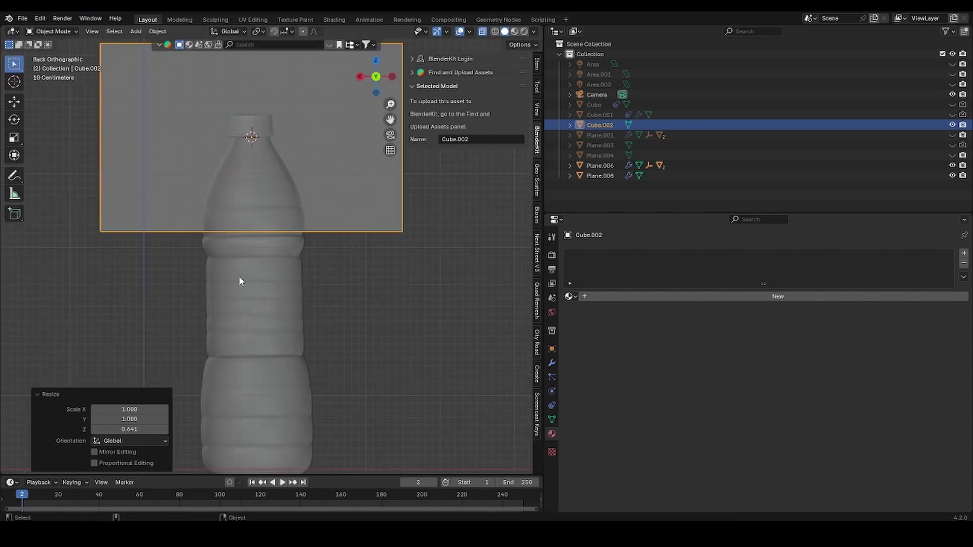
Add a Boolean modifier in Difference mode to the inner bottle duplicate, with the cube as its cutter object
left_click(239, 277)
left_click(551, 362)
left_click(617, 252)
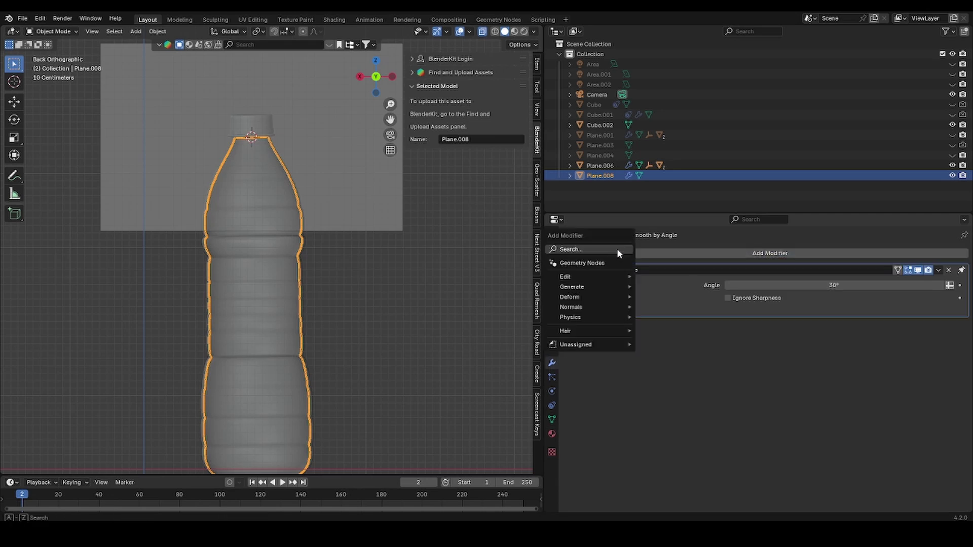
type("b")
left_click(667, 279)
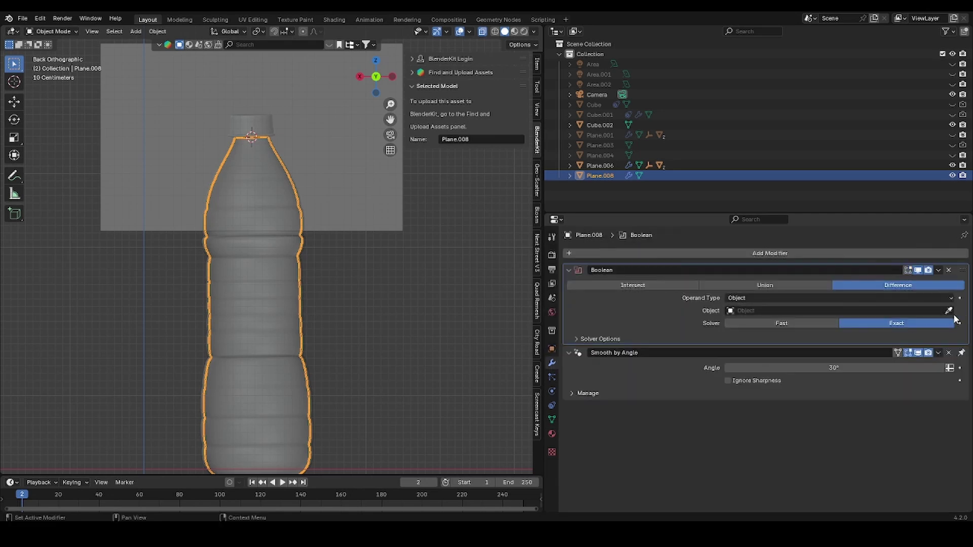
left_click(390, 218)
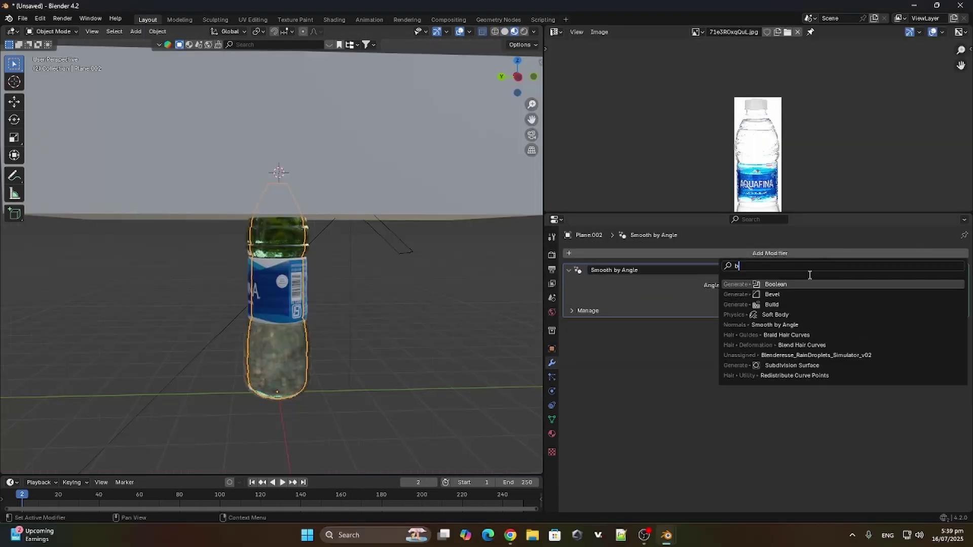
Set the large cube as the cutter of the inner liquid's Boolean Difference, and select the outer bottle body
left_click(419, 197)
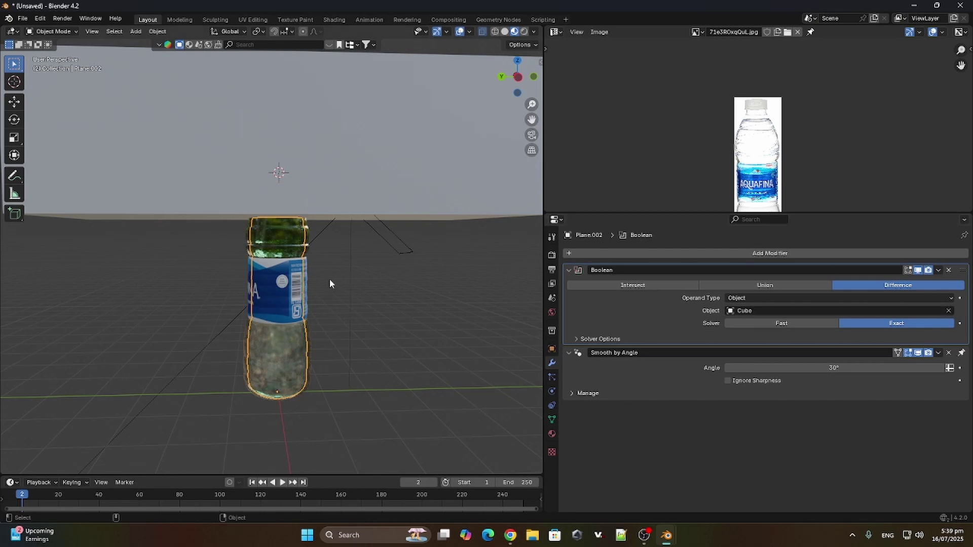
mouse_move(329, 279)
middle_mouse_down()
mouse_move(367, 259)
mouse_move(331, 267)
middle_mouse_up()
left_click(325, 192)
left_click(285, 361)
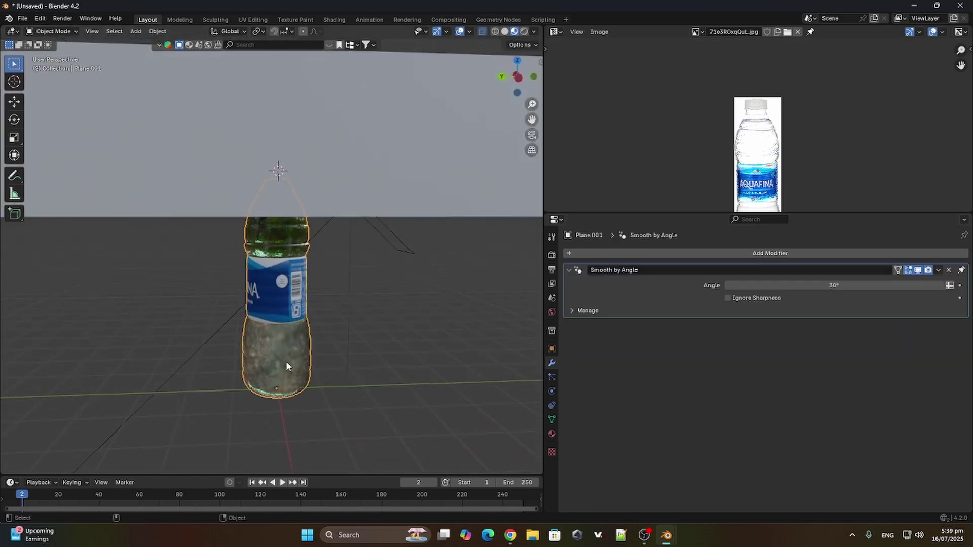
Add a Plain Axes empty, lower it 1.918 m along Z to the bottle's middle and scale it to 1.455
left_click(136, 31)
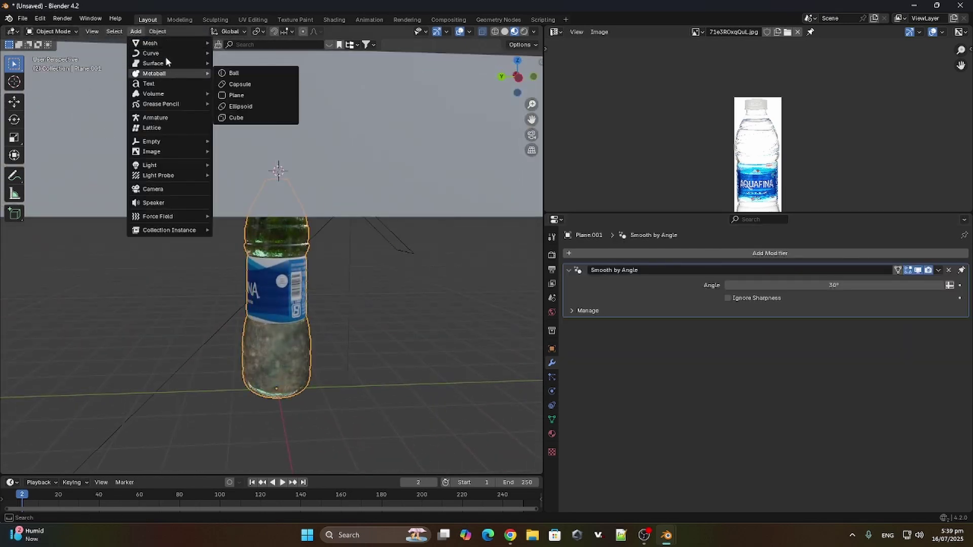
mouse_move(155, 143)
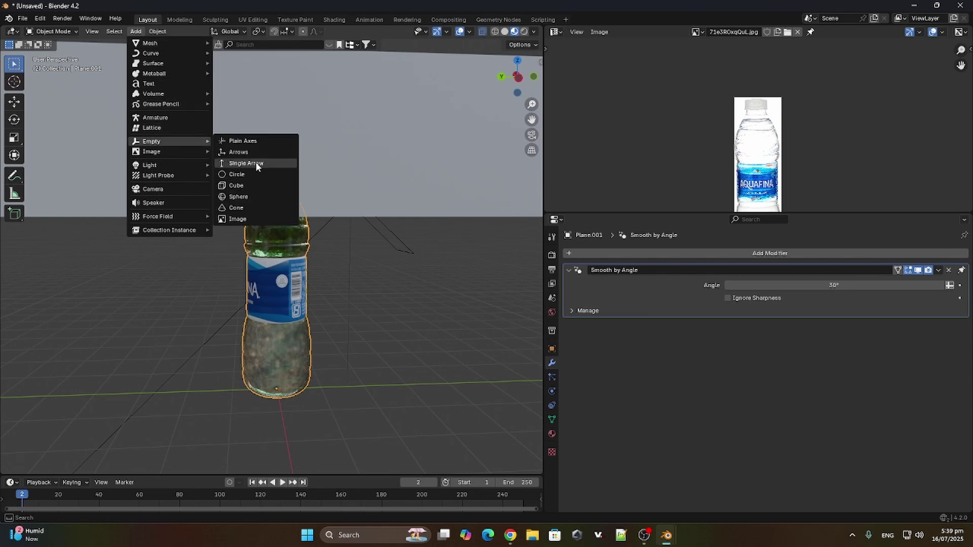
left_click(249, 141)
key("g")
key("z")
left_click(360, 449)
key("s")
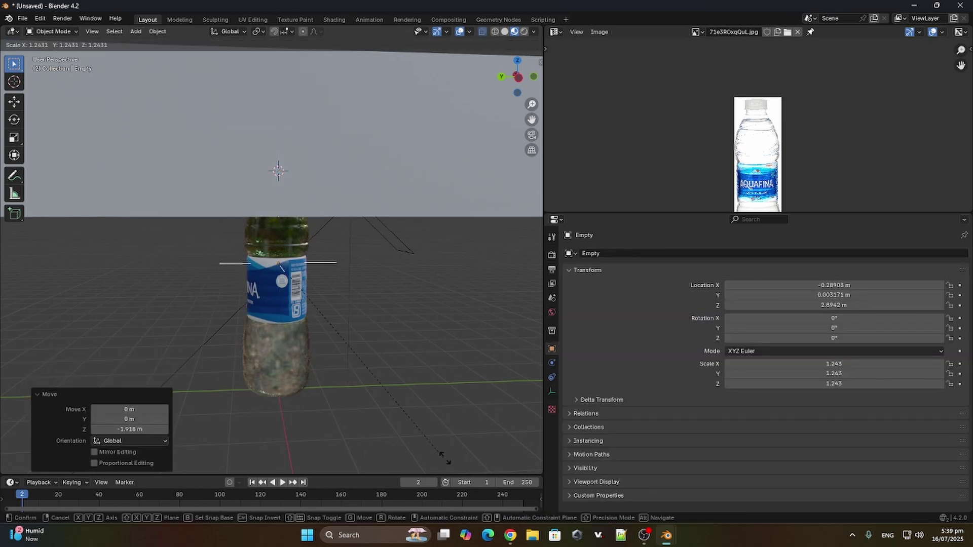
left_click(360, 276)
Parent the empty to the outer bottle body
scroll(279, 303, "down", 4)
left_click(280, 302)
right_click(280, 302)
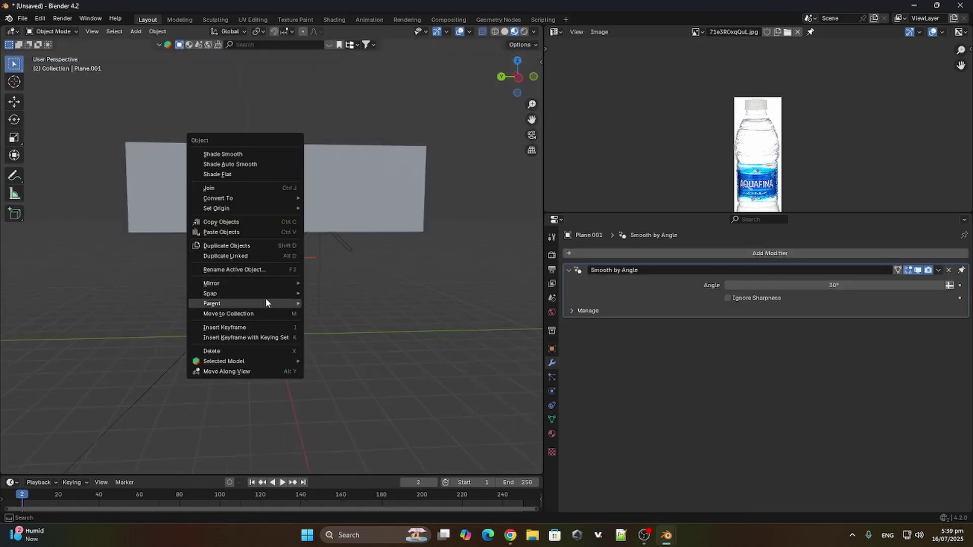
mouse_move(284, 304)
left_click(332, 303)
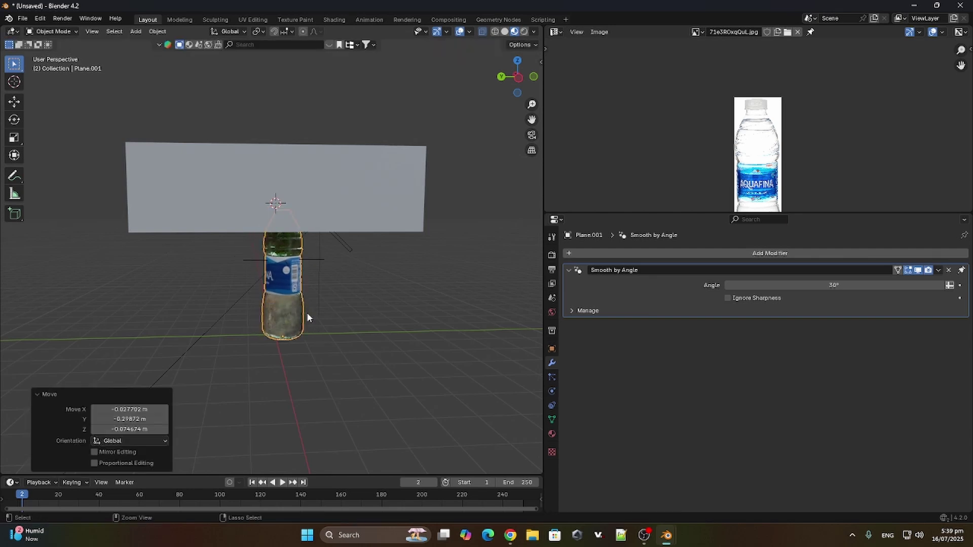
Select only the cutter cube and open its object constraint settings
left_click(325, 207)
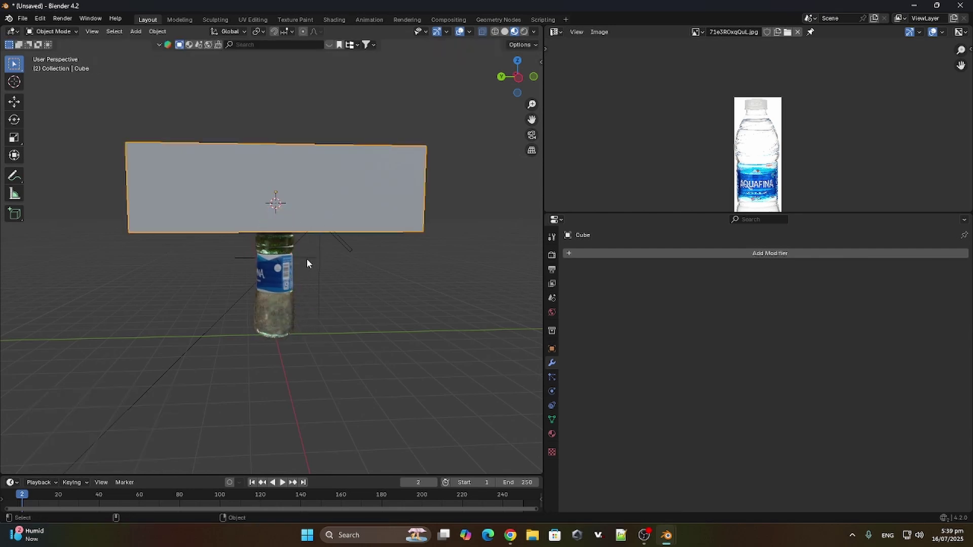
left_click(315, 258, "shift")
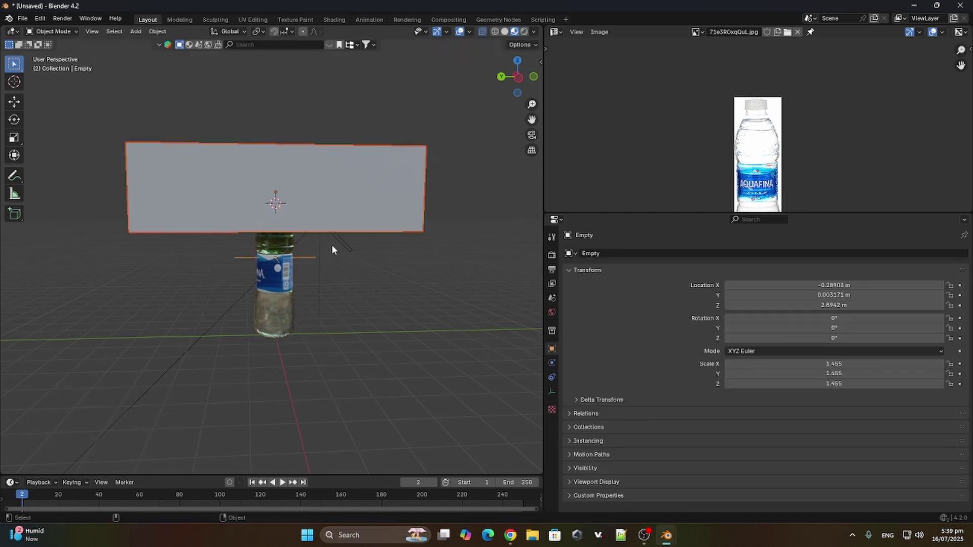
left_click(329, 226)
left_click(552, 393)
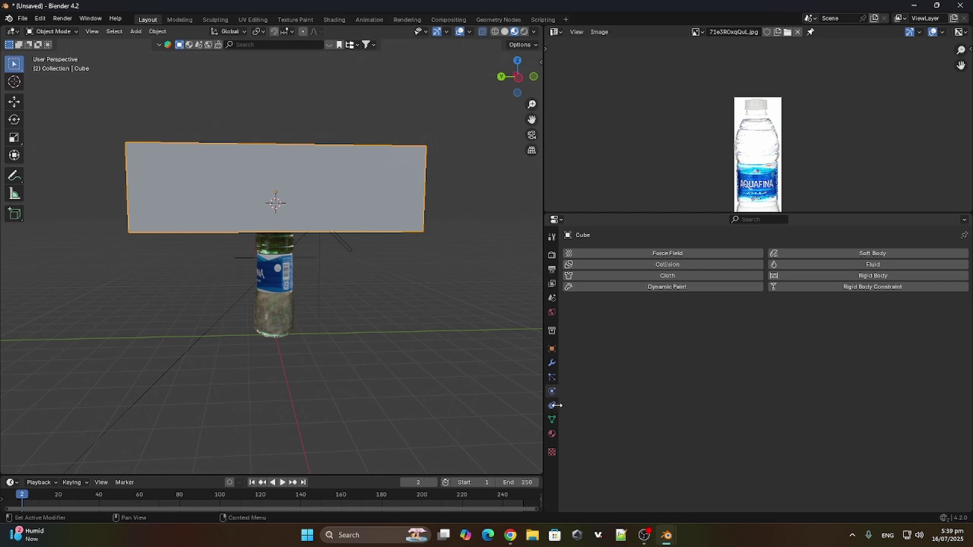
left_click(552, 405)
left_click(628, 253)
left_click(674, 314)
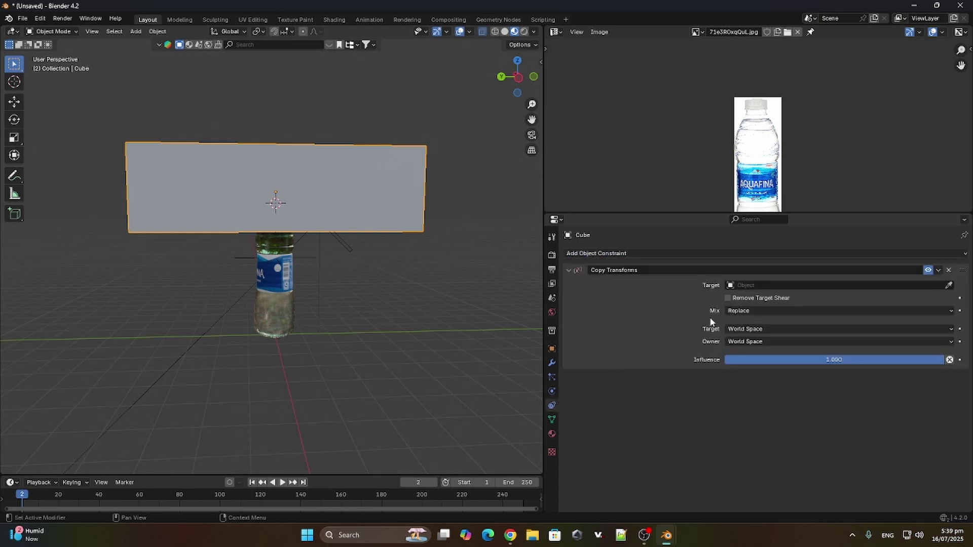
left_click(949, 270)
Add a Copy Location constraint to the cube with the empty as target and Offset enabled
left_click(942, 254)
left_click(669, 281)
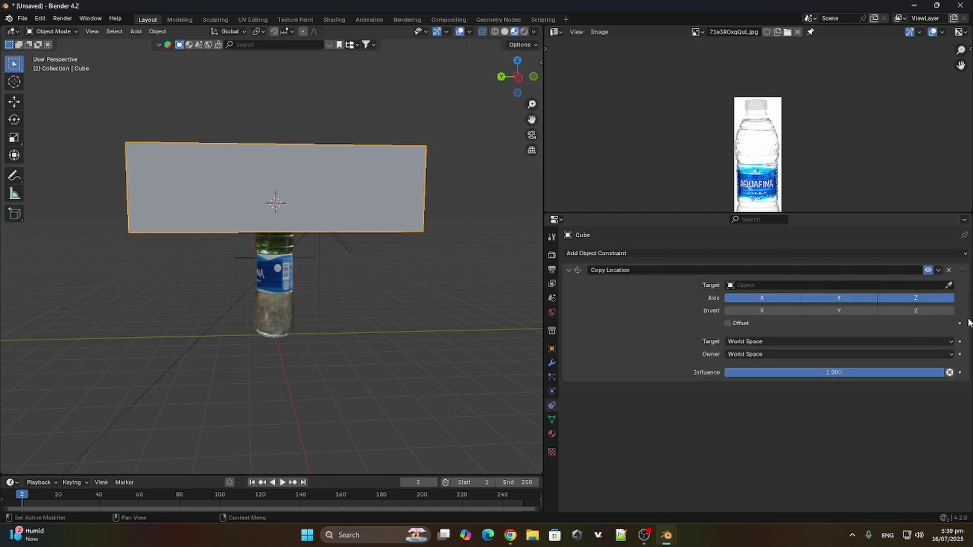
left_click(311, 255)
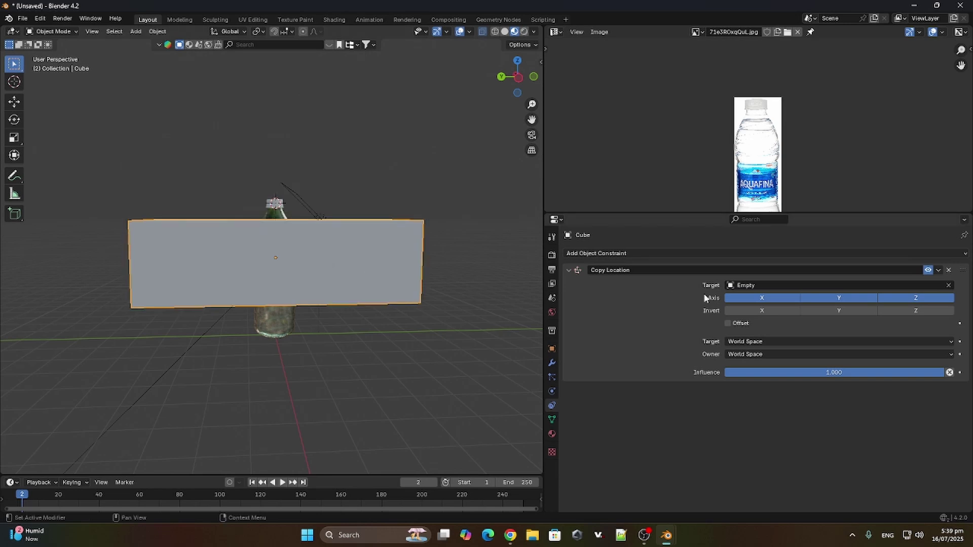
left_click(736, 326)
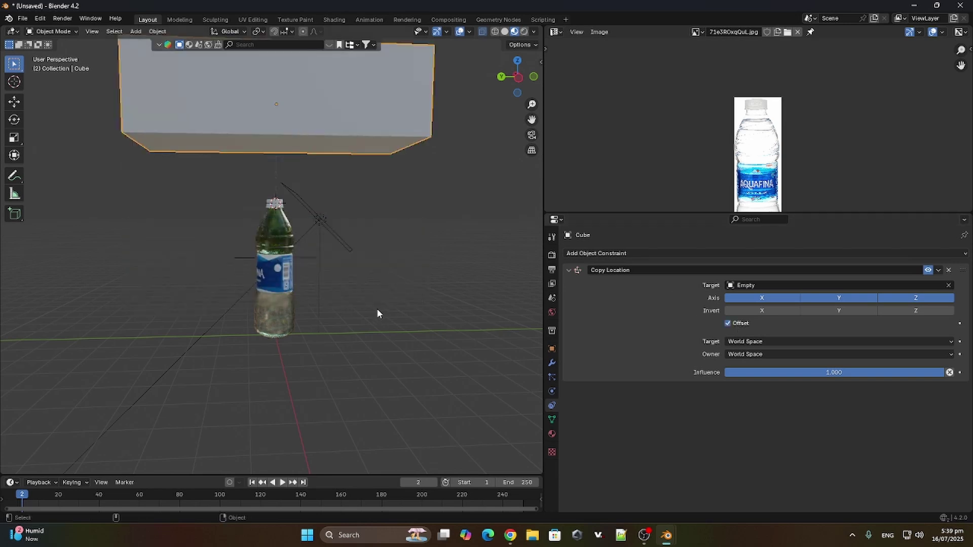
Lower the cube along Z until its underside crosses the bottle's upper shell
scroll(377, 313, "up", 2)
key("g")
key("z")
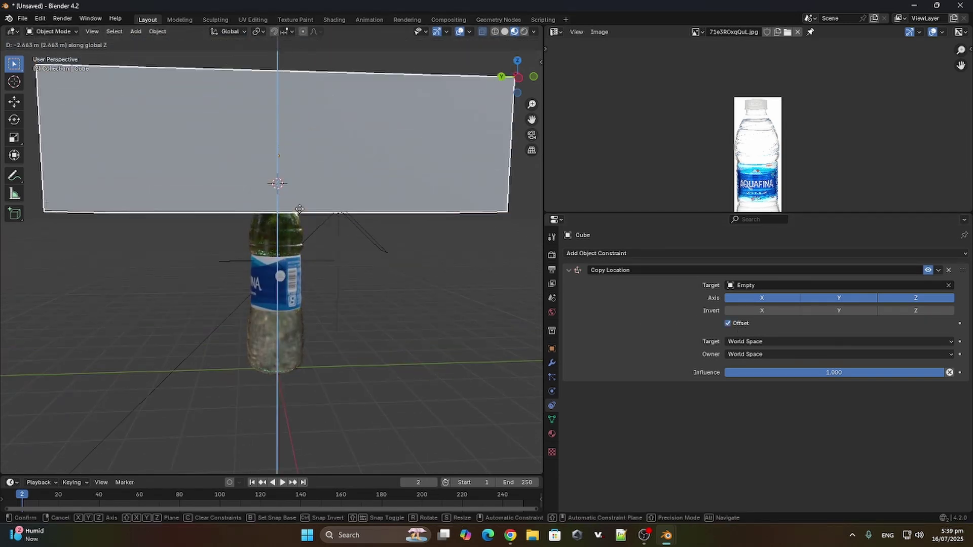
left_click(298, 223)
Test tilting the outer bottle body in perspective and in the left orthographic view
left_click(298, 327)
key("r")
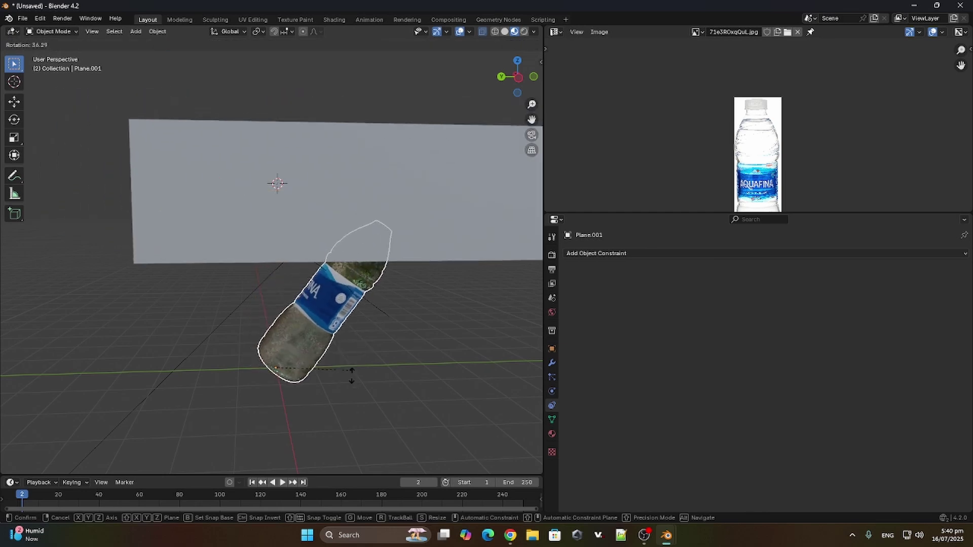
right_click(385, 324)
left_click(521, 79)
key("r")
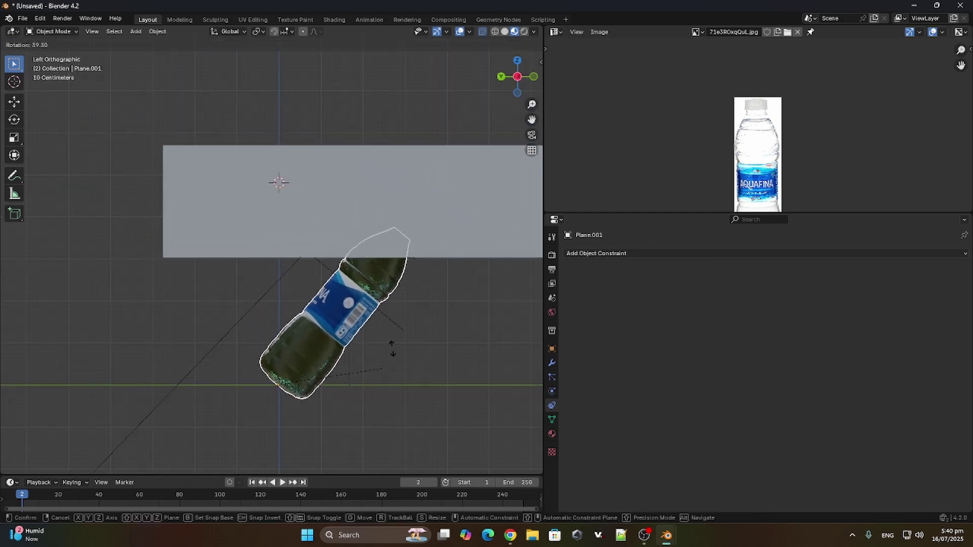
key("Escape")
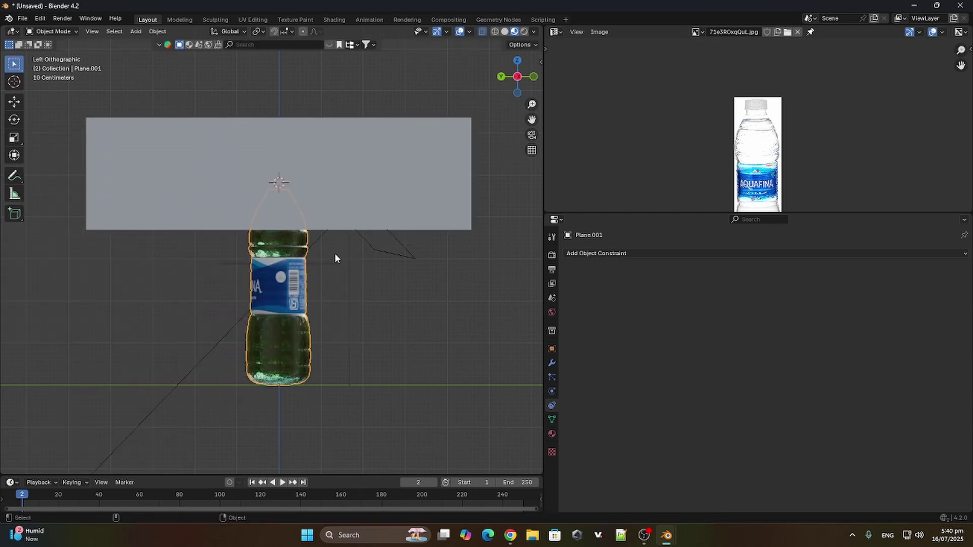
Try lowering the cutter cube slightly along Z, and undo the move
left_click(347, 207)
key("g")
key("z")
left_click(346, 219)
key("ctrl+z")
key("ctrl+z")
Test tilting the outer bottle body onto its side in the left orthographic view, resetting its rotation after each trial
key("r")
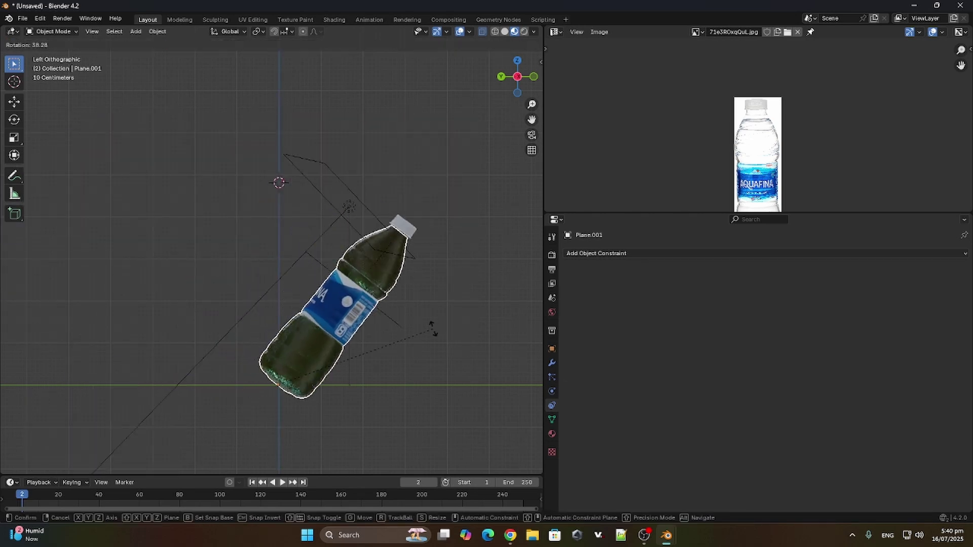
left_click(433, 329)
middle_click_drag(435, 327, 367, 301, "shift")
scroll(435, 224, "up", 3)
key("r")
left_click(478, 370)
key("r")
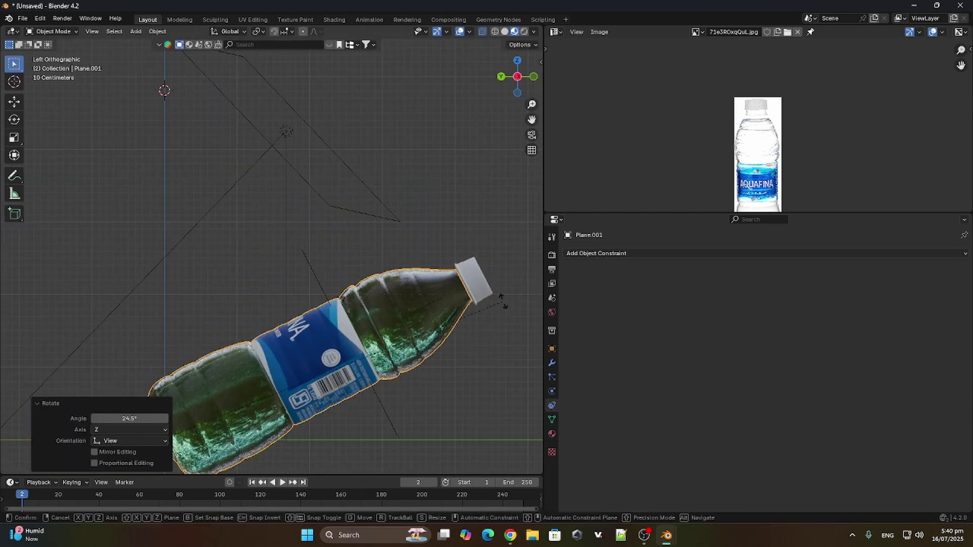
scroll(439, 417, "down", 3)
key("Escape")
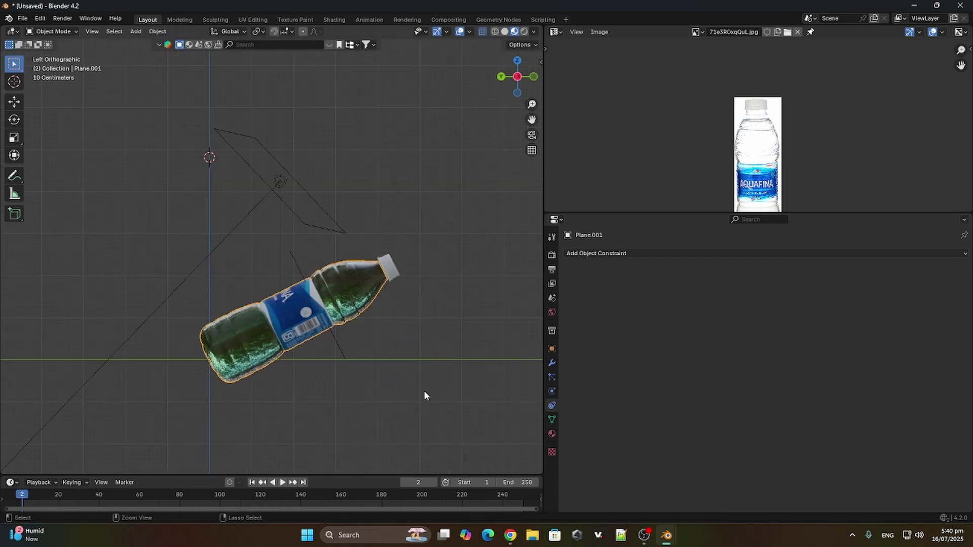
key("alt+r")
key("r")
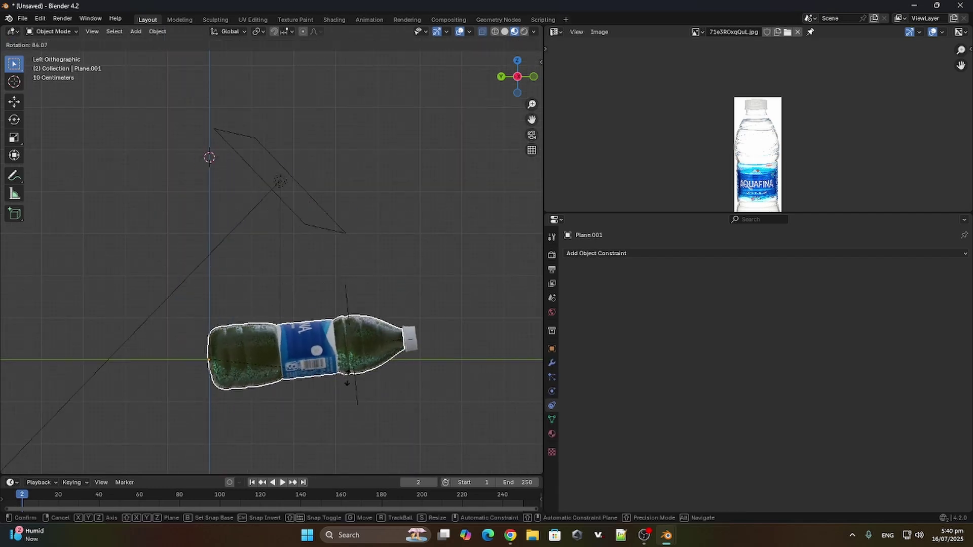
left_click(347, 379)
key("ctrl+z")
Unhide the cutter cube and lower it slightly along Z to bring down the liquid level
key("alt+h")
left_click(290, 161)
key("g")
key("z")
left_click(287, 175)
Hide the cutter cube again and select the outer bottle body
left_click(226, 226)
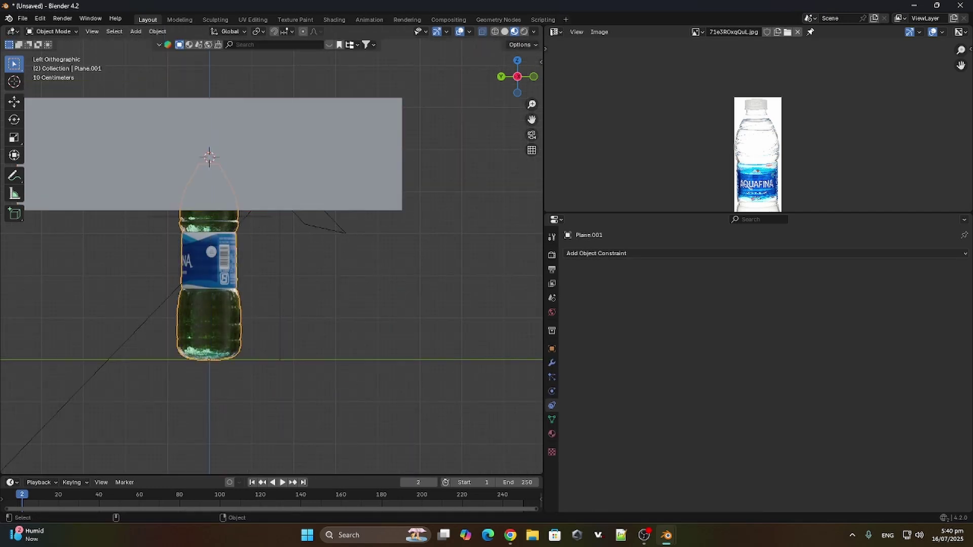
left_click(333, 167)
key("h")
left_click(228, 202)
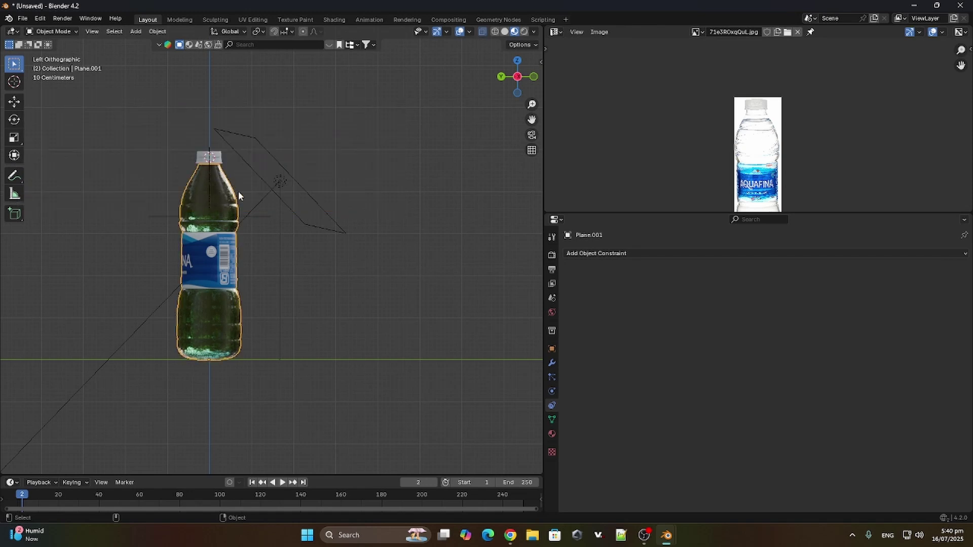
Switch the viewport to rendered shading to inspect the upright bottle and its liquid up close
middle_click_drag(239, 196, 297, 204, "shift")
left_click(524, 33)
scroll(279, 209, "up", 3)
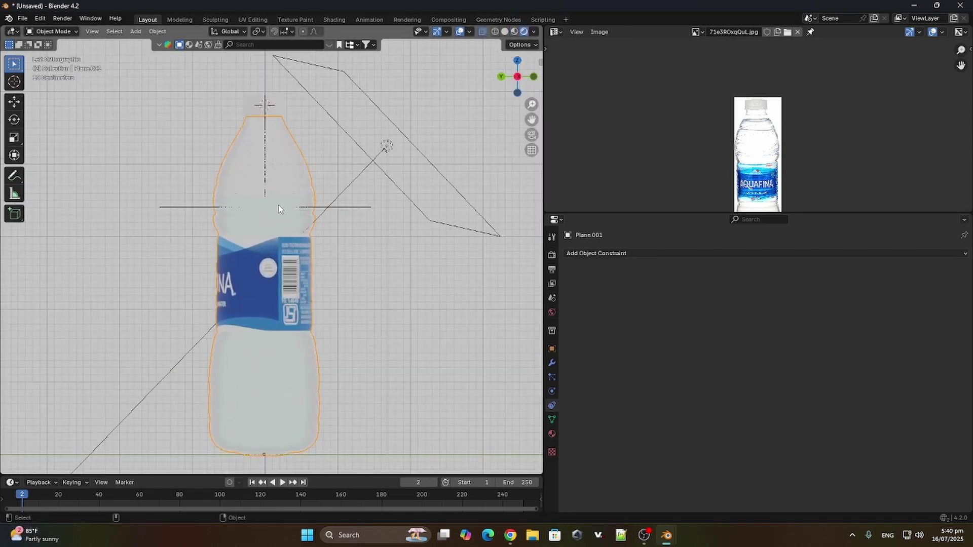